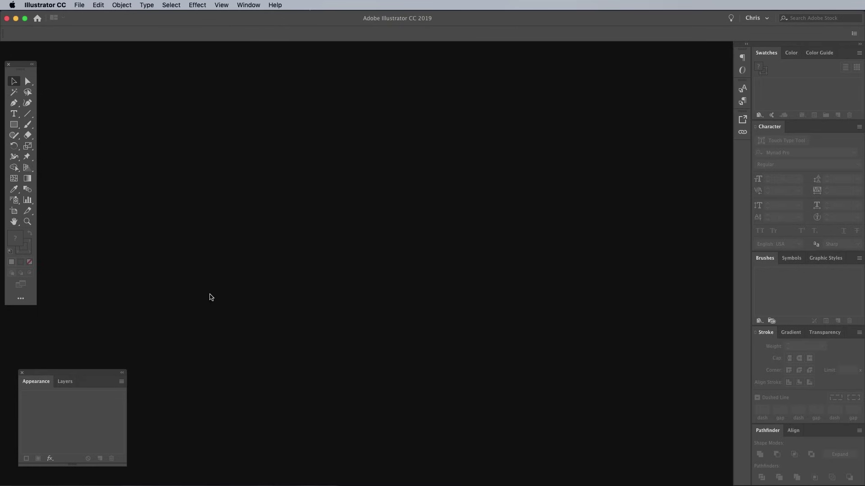
Create a new Illustrator document with Pixels as its units.
click(80, 4)
click(86, 17)
click(530, 279)
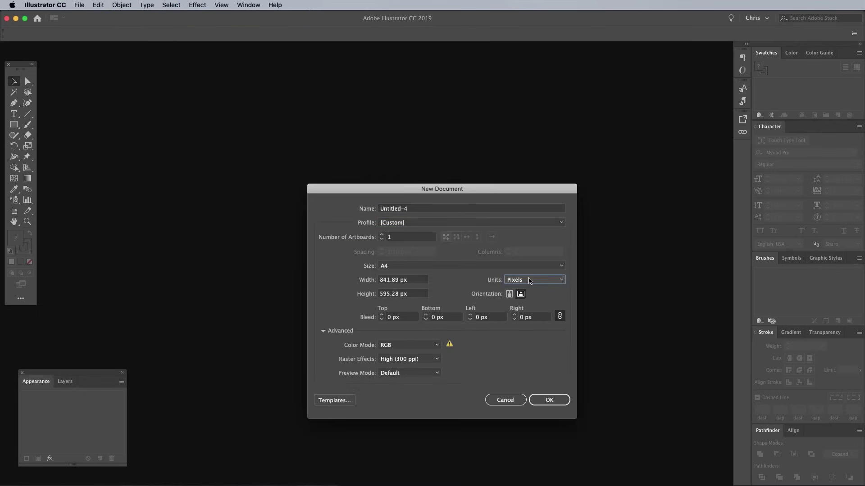
click(527, 339)
click(549, 400)
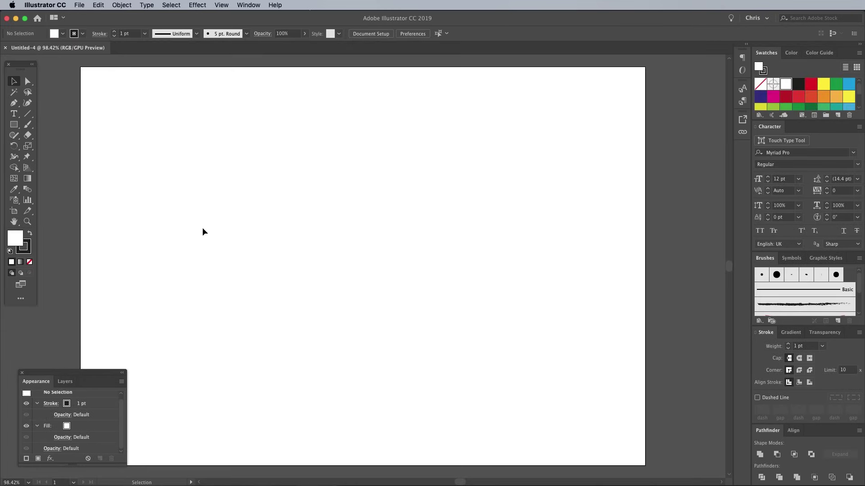
Type 'NARNIA' on the page and enlarge the text object.
click(15, 114)
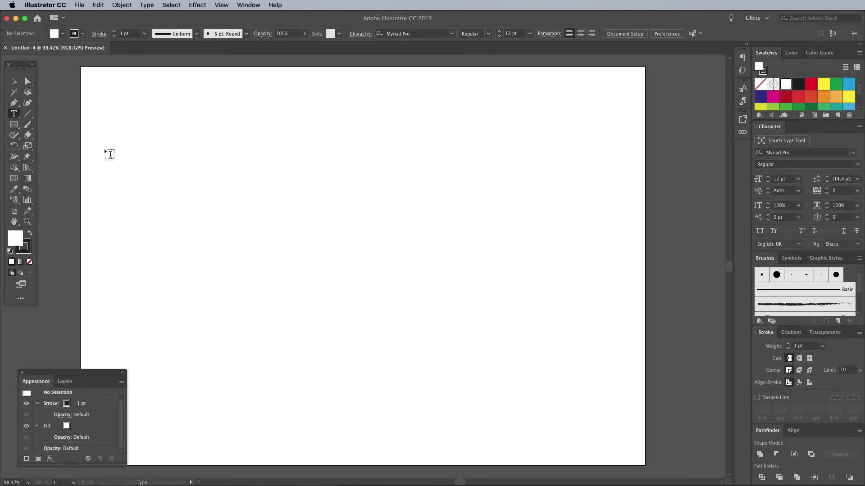
click(305, 243)
text(NARNIA)
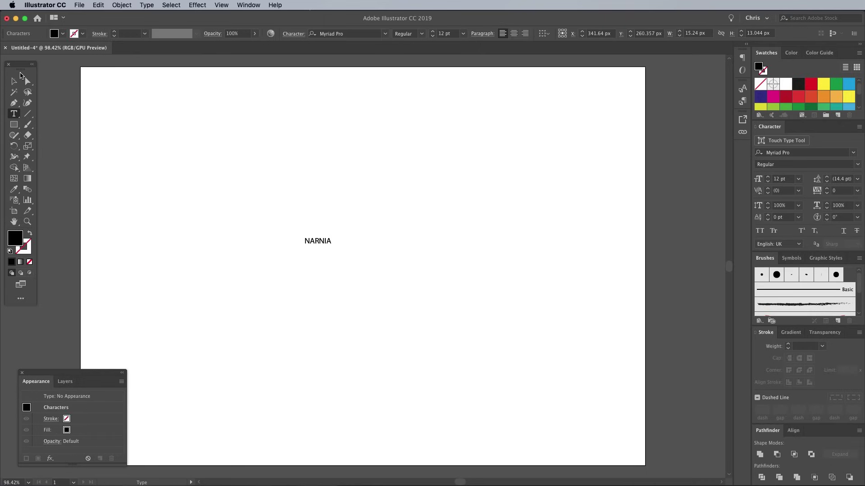
key(Escape)
drag(332, 247, 506, 290)
Set NARNIA in Futura Condensed ExtraBold with -50 tracking and scale it up further.
click(345, 33)
text(futura)
key(Down)
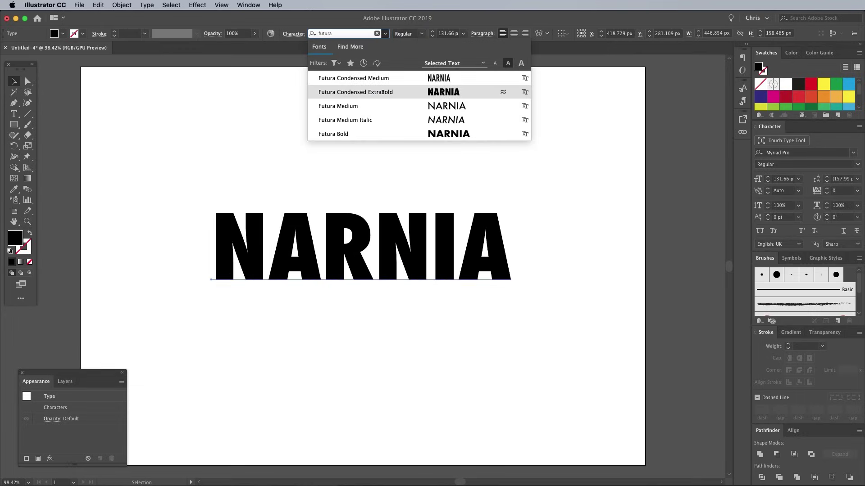
key(Return)
click(858, 191)
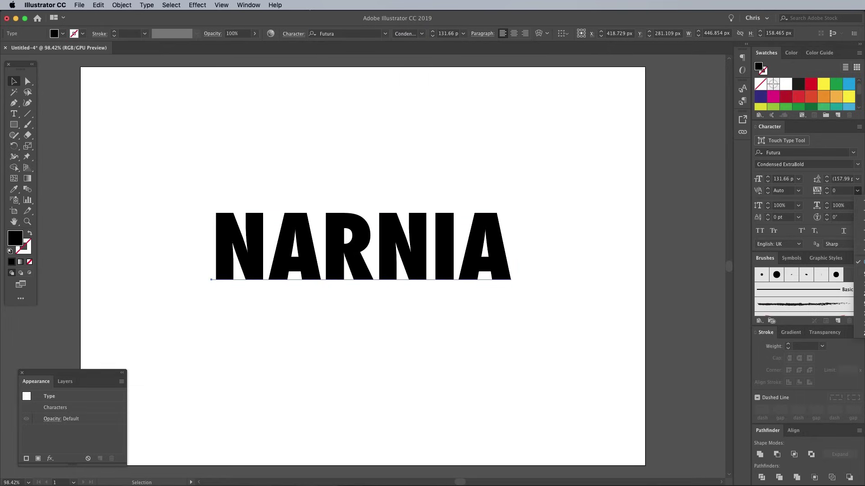
drag(207, 199, 178, 189)
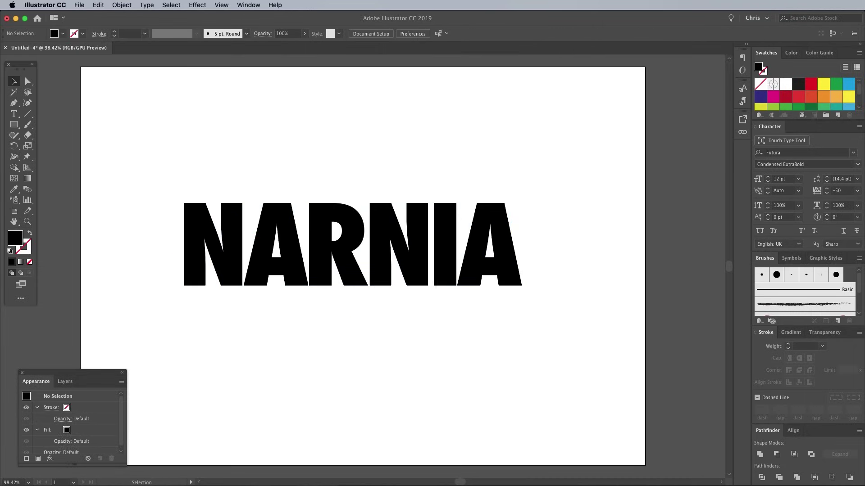
Convert NARNIA to outlines and add an offset path with round joins.
click(146, 5)
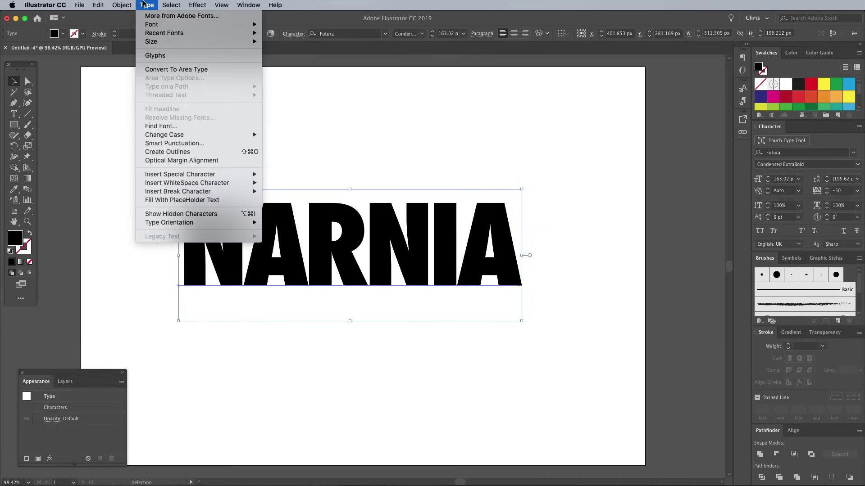
click(179, 152)
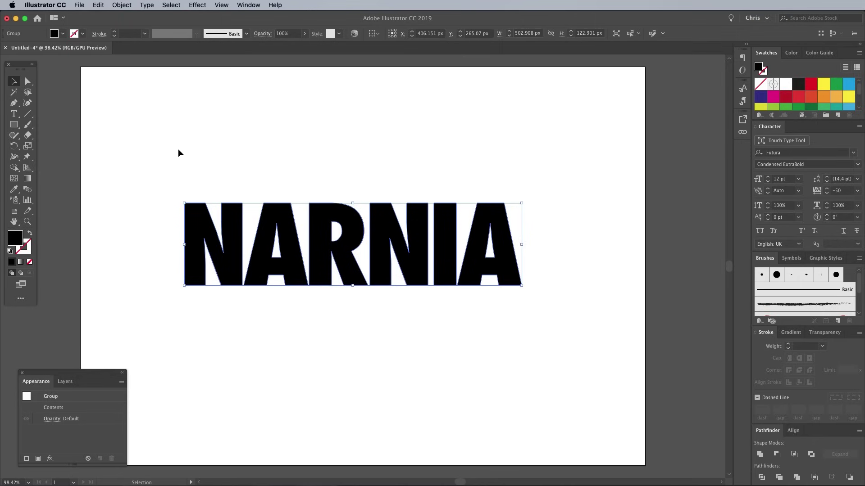
click(121, 4)
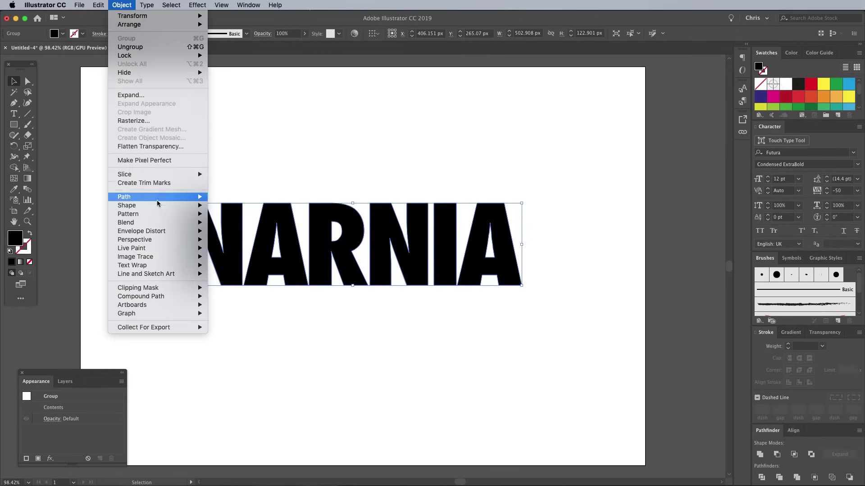
mouse_move(159, 201)
click(236, 228)
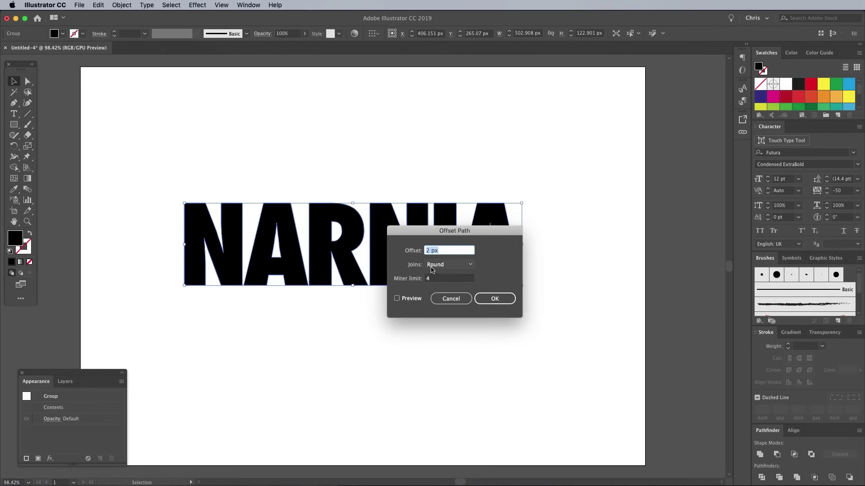
click(434, 265)
click(445, 285)
click(493, 300)
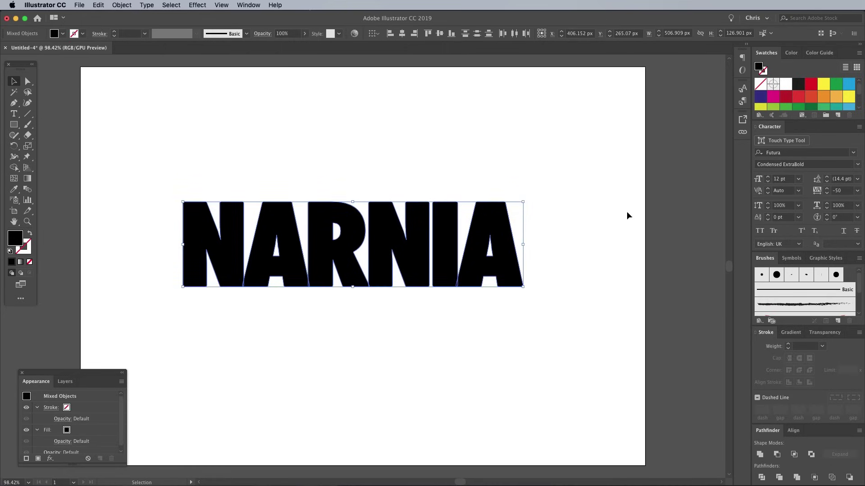
Fill the offset shapes white and send them backward behind the letters.
scroll(793, 104, down, 5)
scroll(794, 104, up, 2)
click(798, 90)
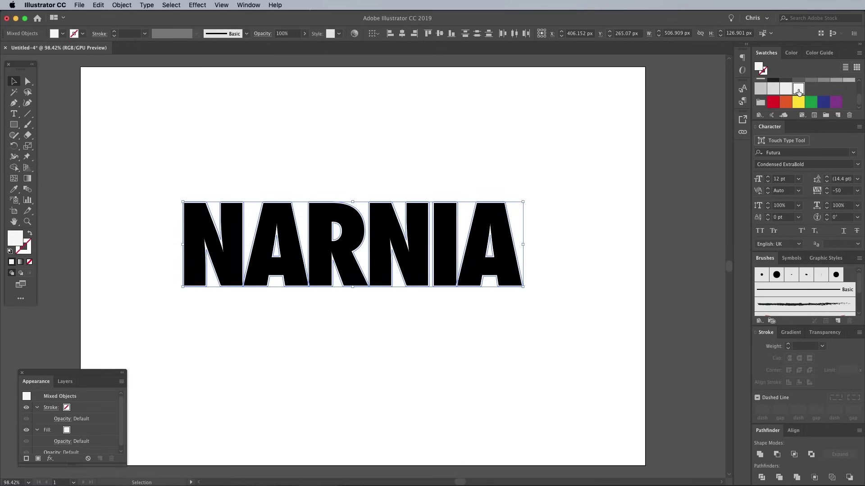
right_click(459, 220)
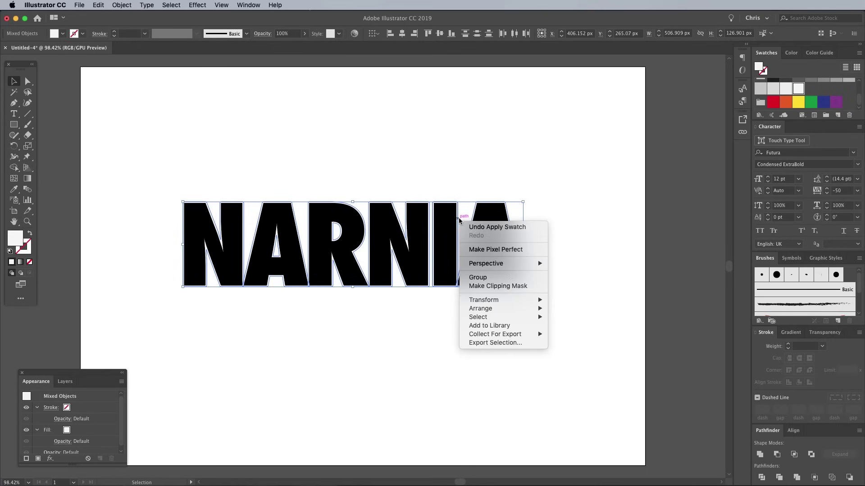
mouse_move(493, 310)
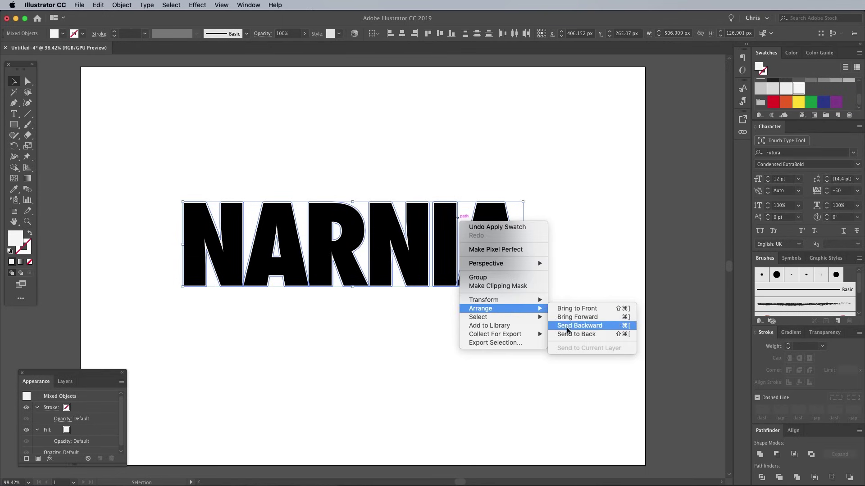
click(568, 331)
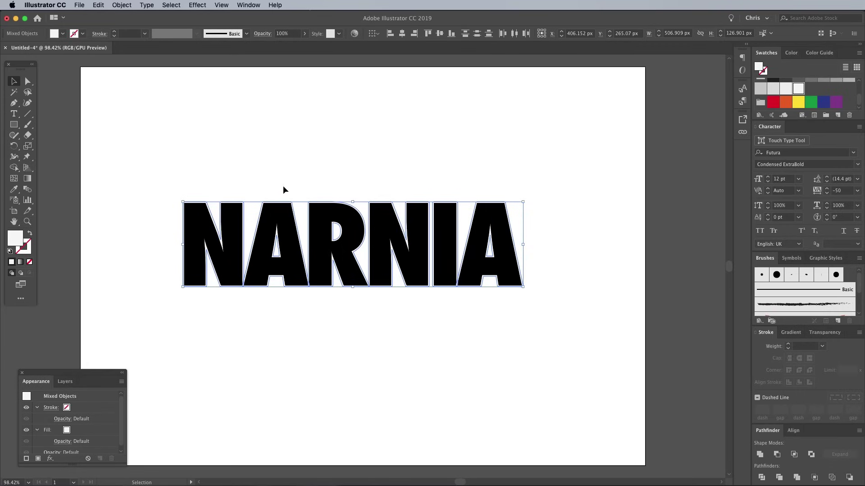
Add a second offset outline around NARNIA and fill it dark blue.
click(122, 5)
mouse_move(143, 197)
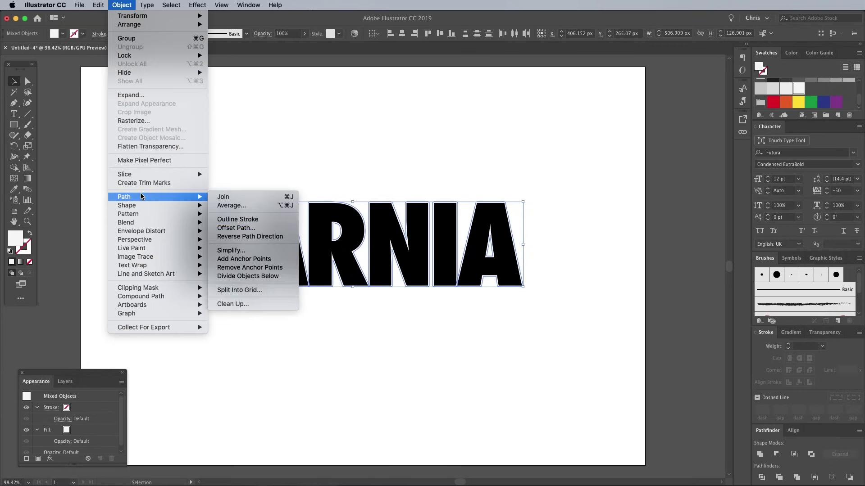
click(236, 229)
click(487, 298)
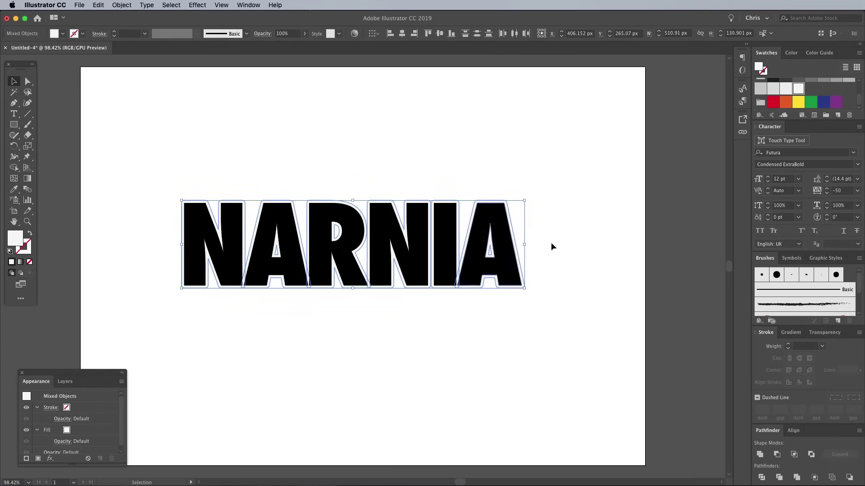
scroll(797, 90, up, 3)
click(760, 97)
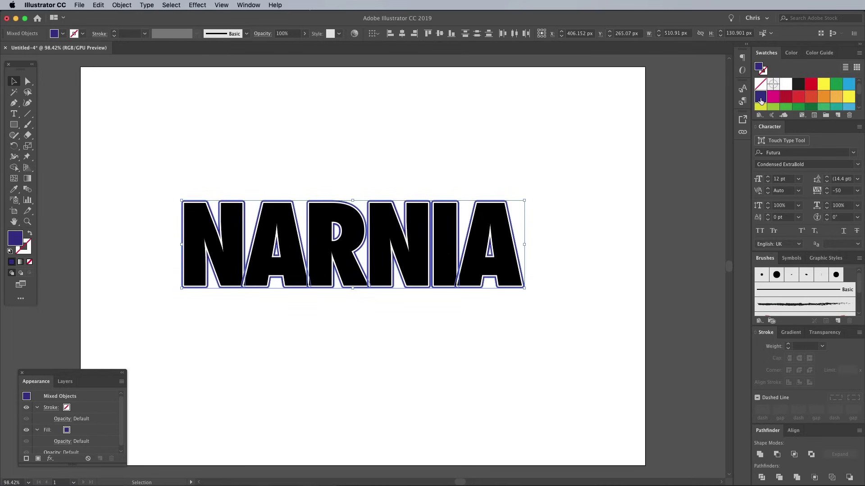
Send the blue outline to the back and group it with the lettering.
right_click(489, 217)
mouse_move(526, 307)
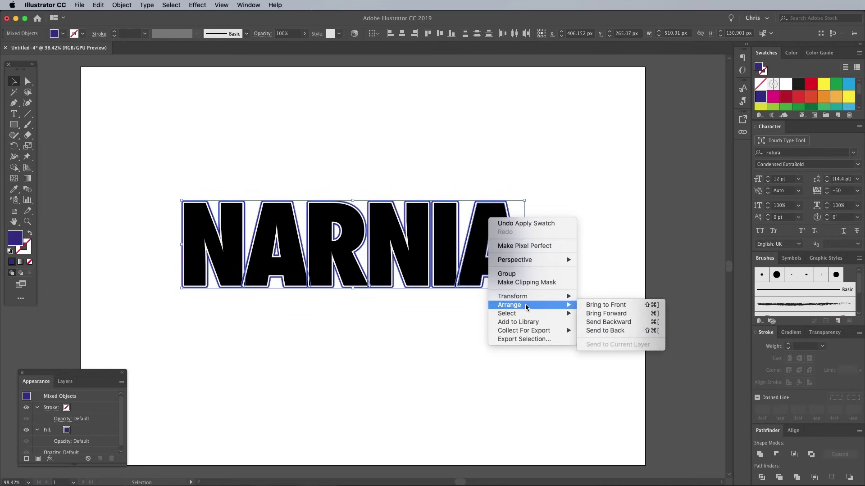
click(597, 331)
key(super+g)
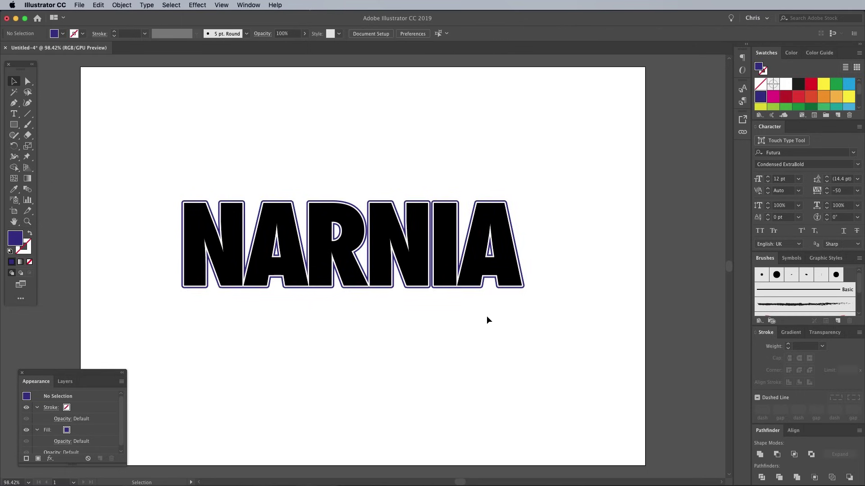
Apply 3D Extrude & Bevel to the NARNIA group with rotation 1°, 1°, 0°.
drag(138, 175, 534, 274)
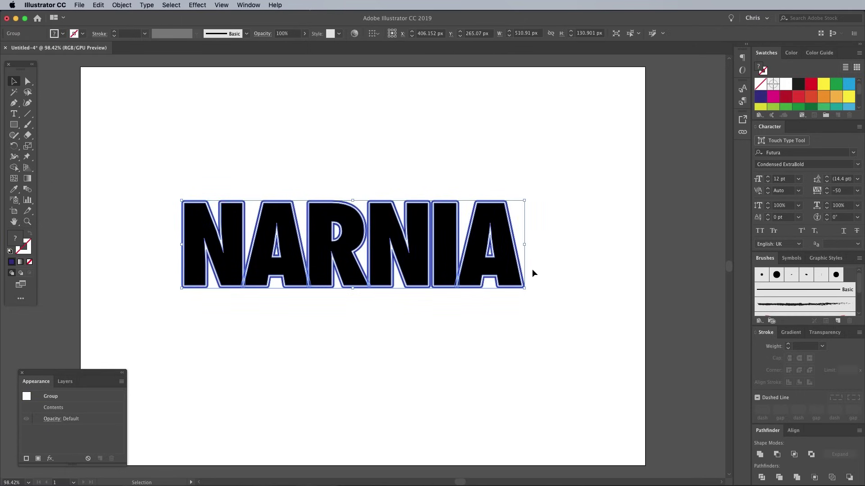
click(204, 6)
mouse_move(224, 64)
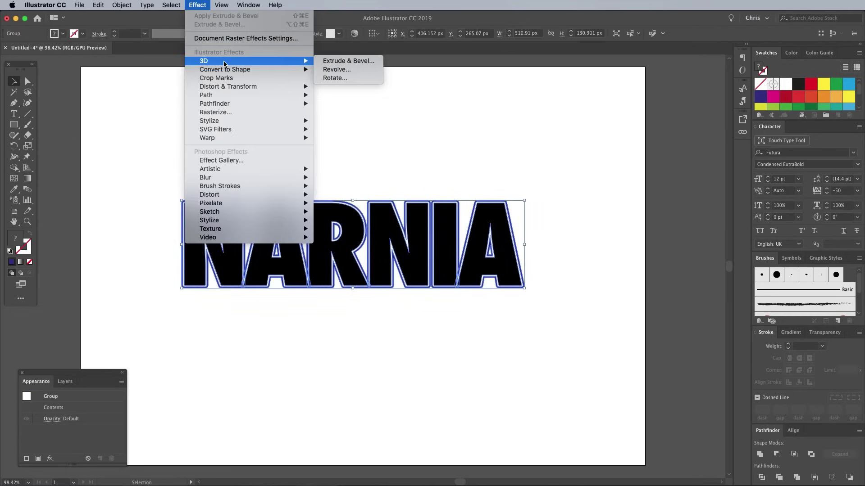
click(348, 61)
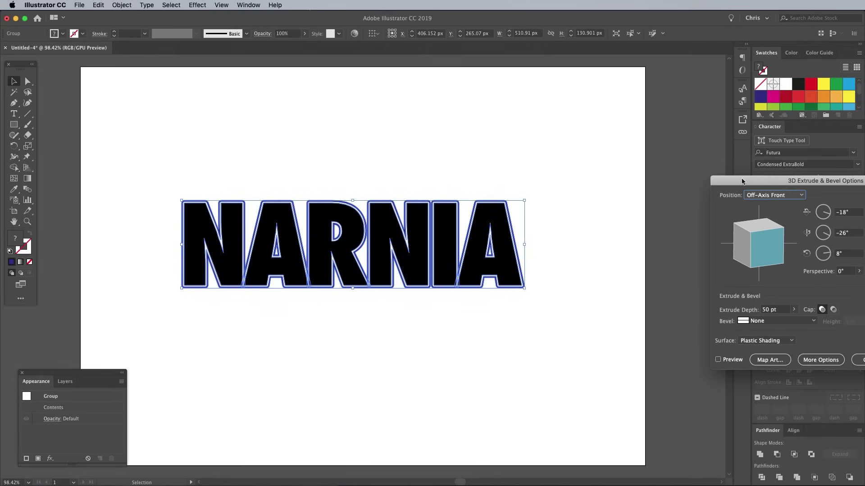
drag(768, 110, 551, 131)
click(665, 165)
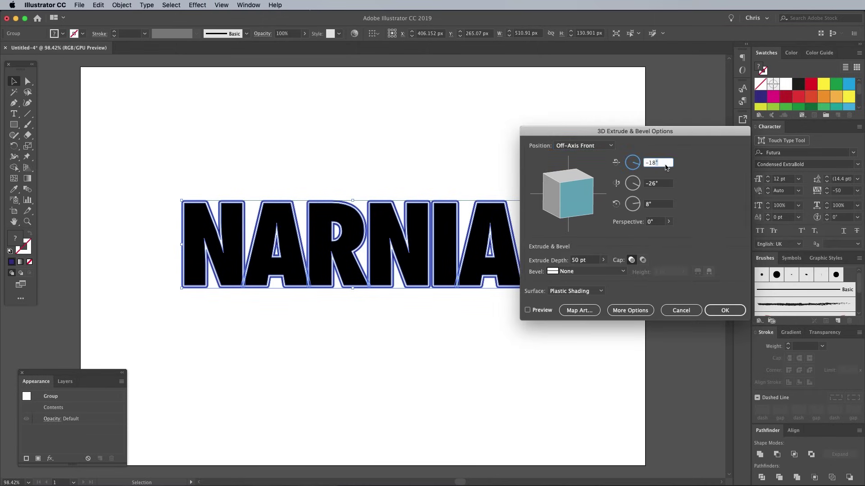
double_click(665, 165)
text(1)
key(Tab)
text(1)
key(Tab)
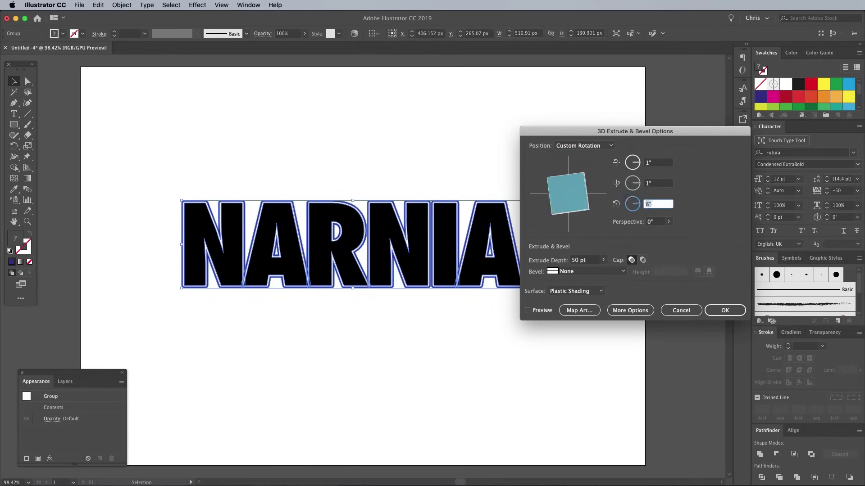
text(0)
key(Tab)
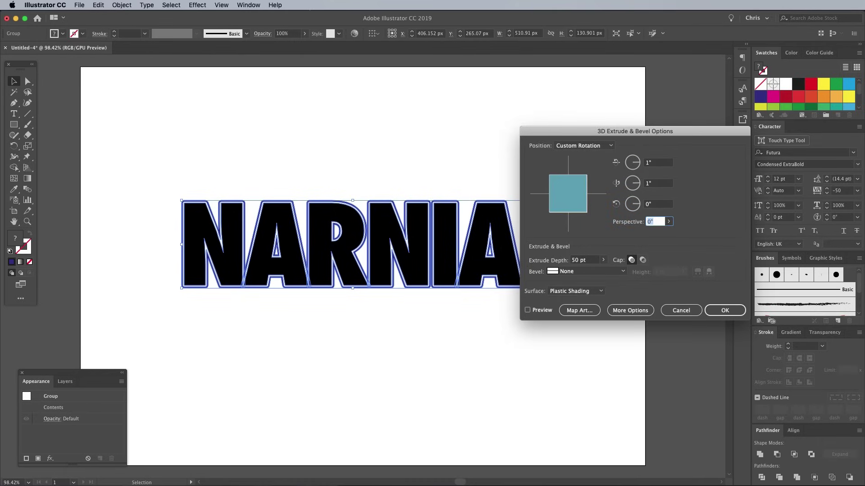
Set the extrude depth to 1000 pt with No Shading surface and confirm.
key(Tab)
text(1000)
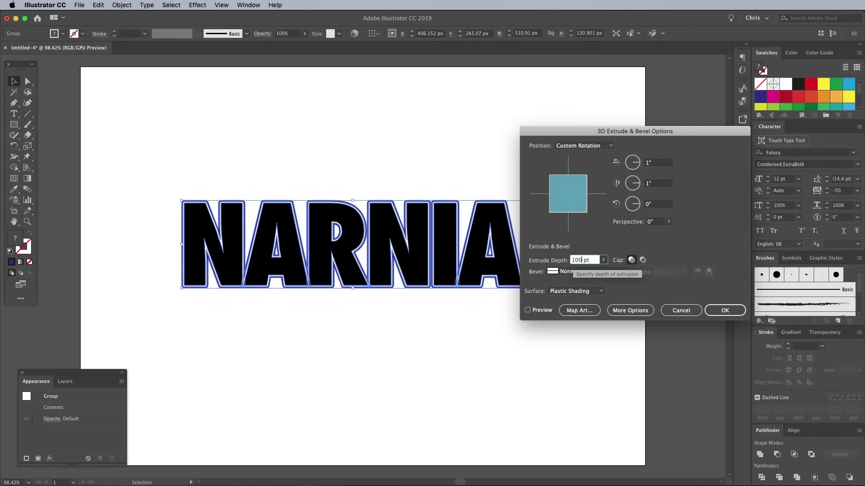
key(Tab)
key(Tab)
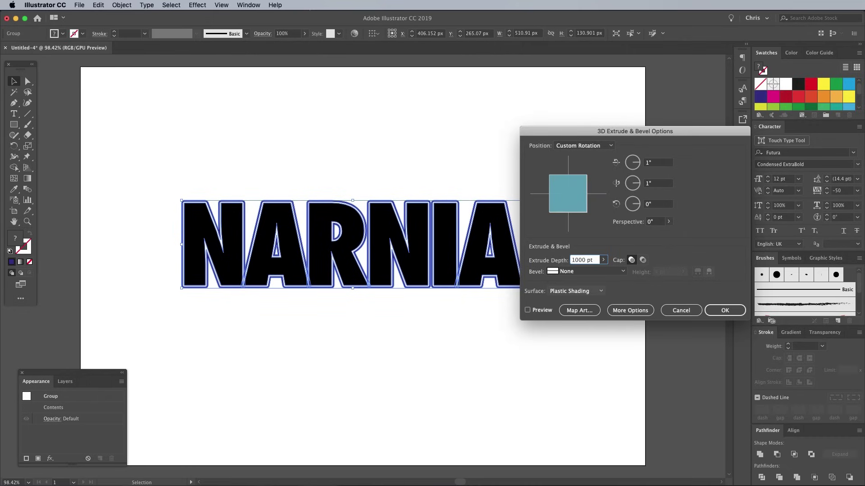
key(space)
key(Up)
key(Up)
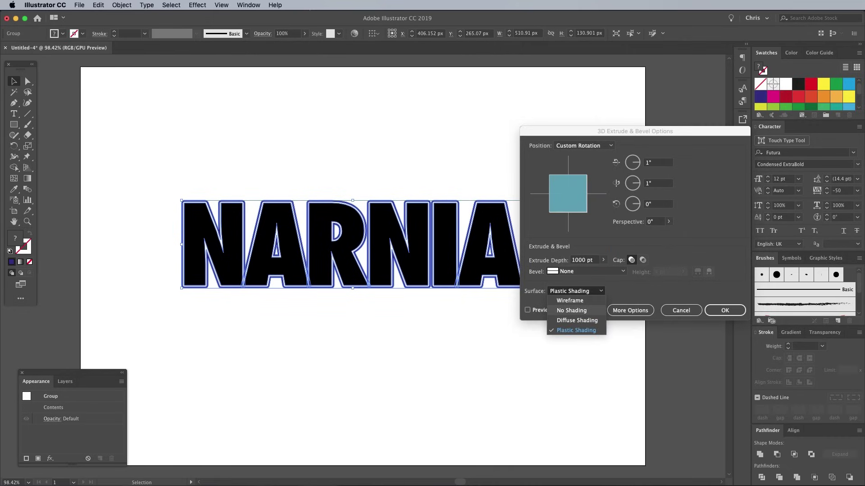
key(Return)
key(Return)
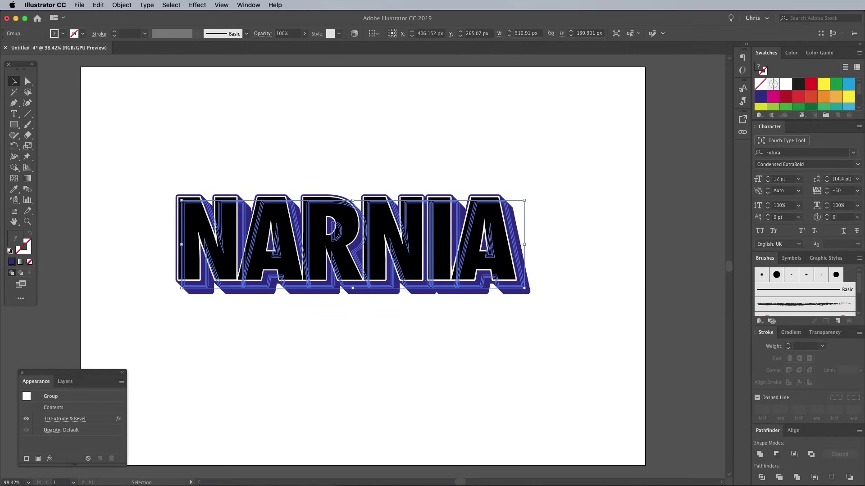
Expand the 3D appearance into paths, deselect, and zoom to 150%.
click(121, 5)
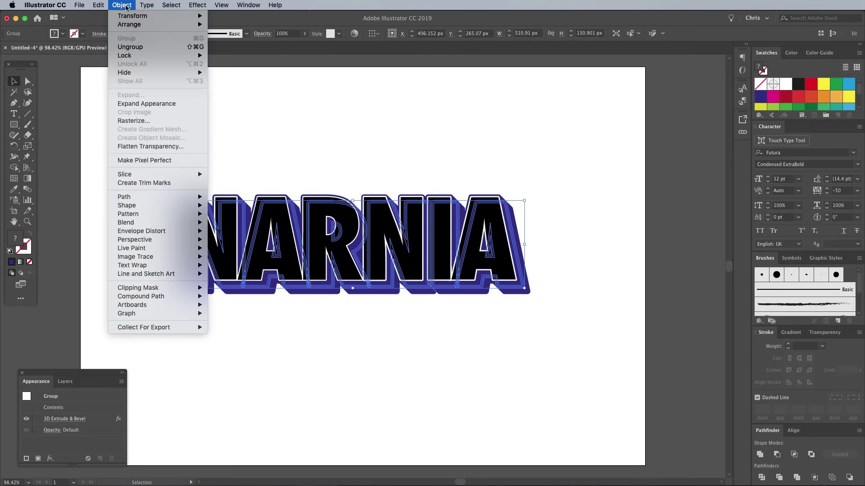
click(149, 103)
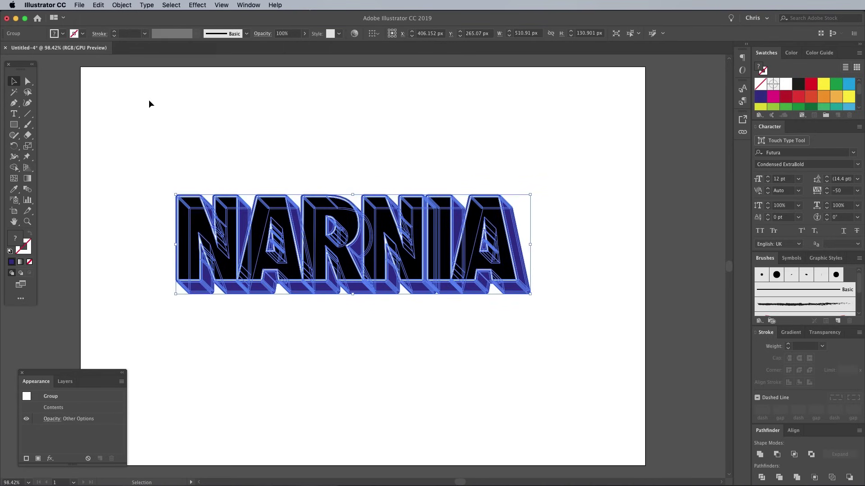
click(139, 148)
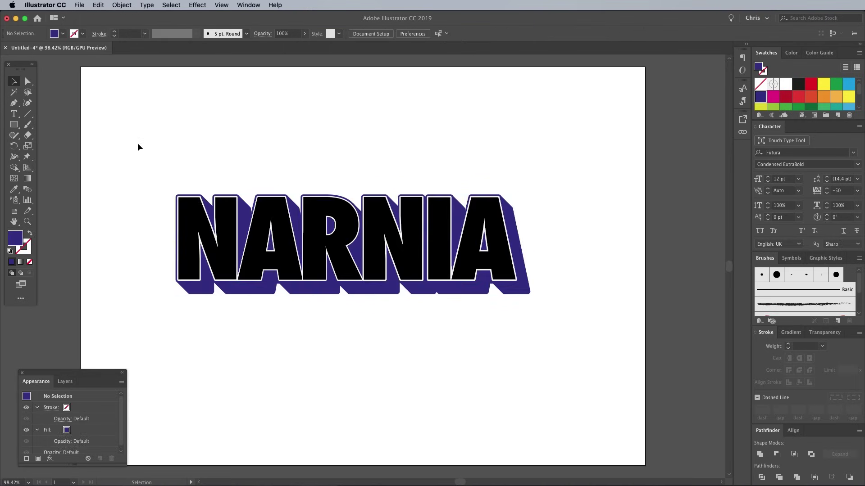
key(super+equal)
key(super+equal)
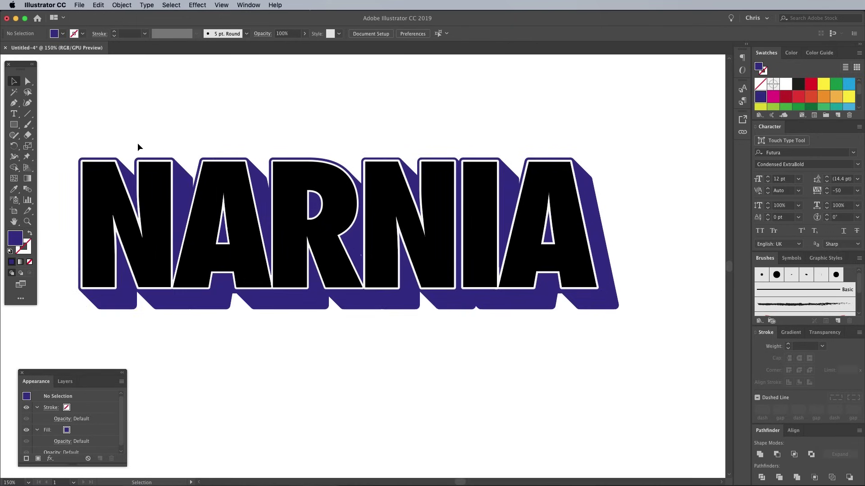
Select each letter's bottom shadow face with Direct Selection and colour them red.
click(28, 83)
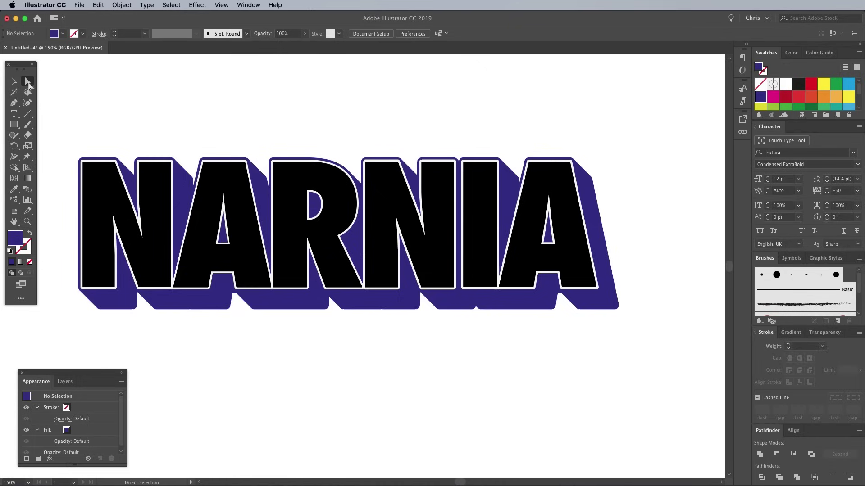
click(108, 302)
click(161, 299)
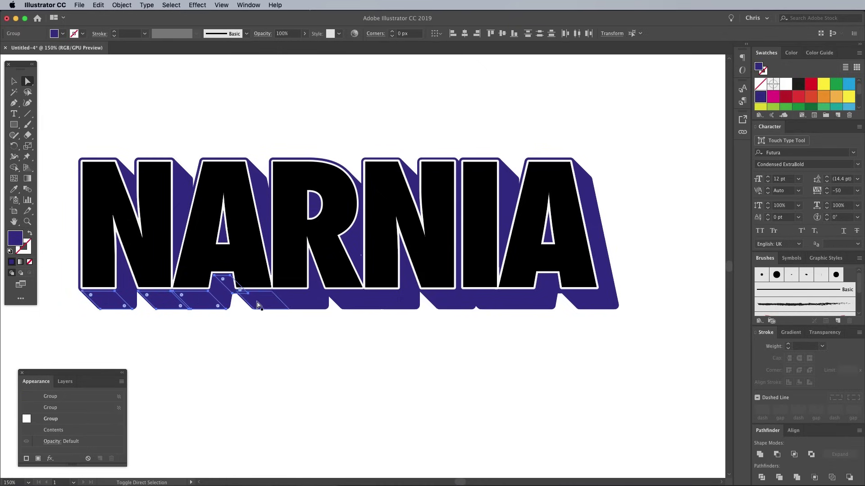
shift+click(293, 304)
shift+click(350, 303)
shift+click(446, 302)
shift+click(524, 299)
shift+click(545, 286)
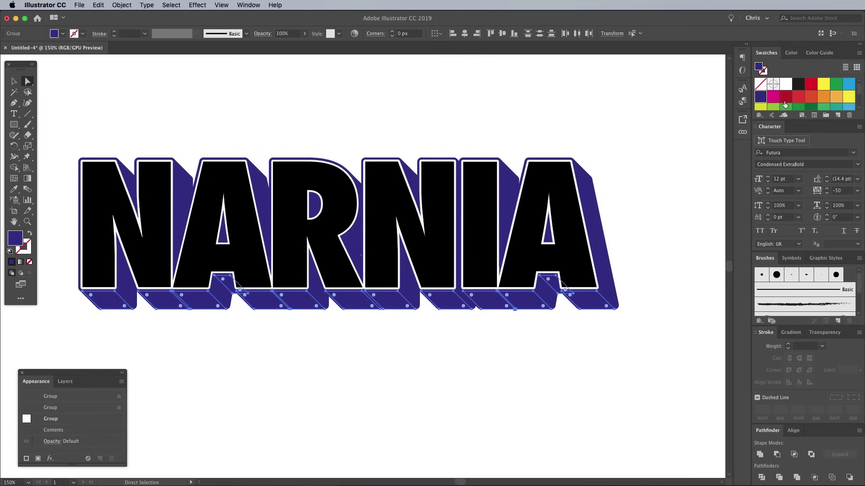
click(798, 97)
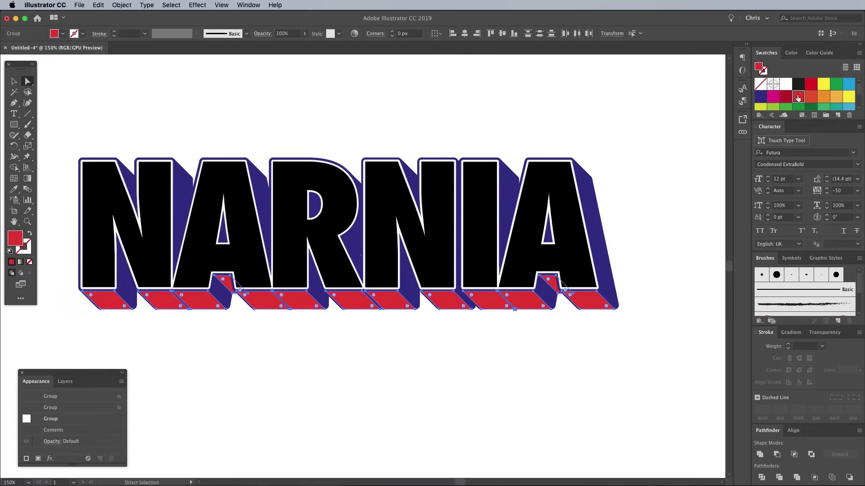
click(670, 173)
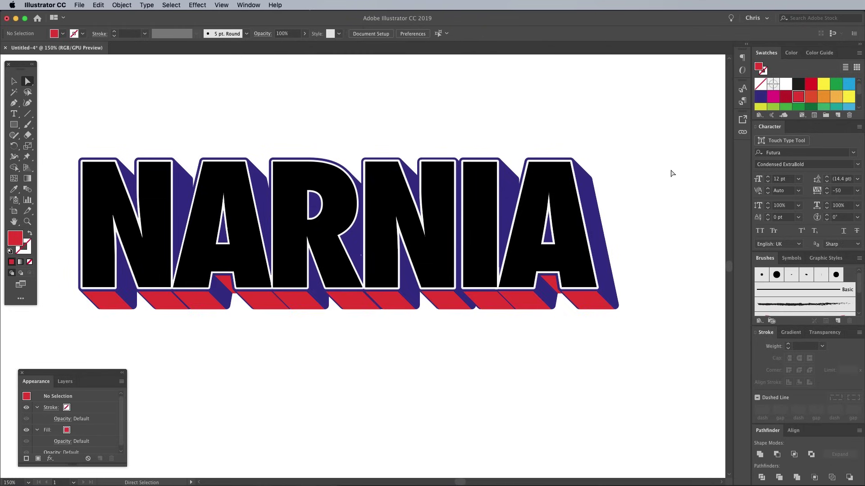
Copy all NARNIA artwork, paste it in front, and unite it into one silhouette.
click(12, 81)
drag(63, 134, 695, 354)
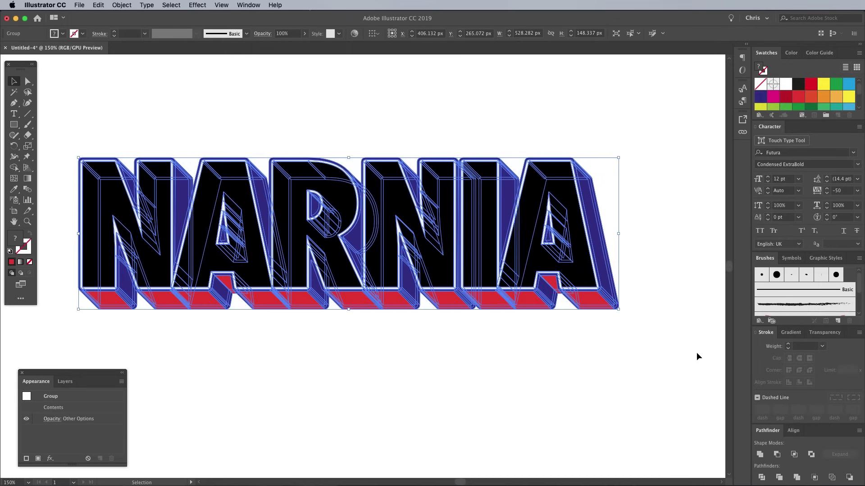
click(98, 6)
click(106, 47)
click(98, 6)
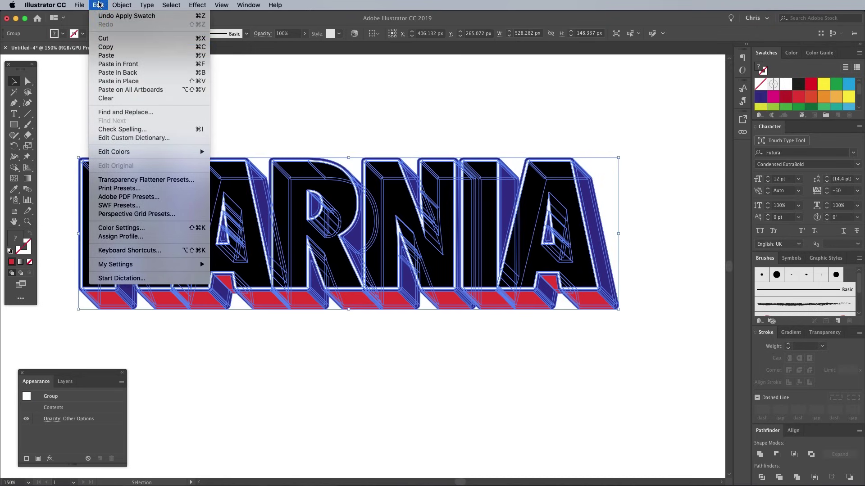
click(118, 65)
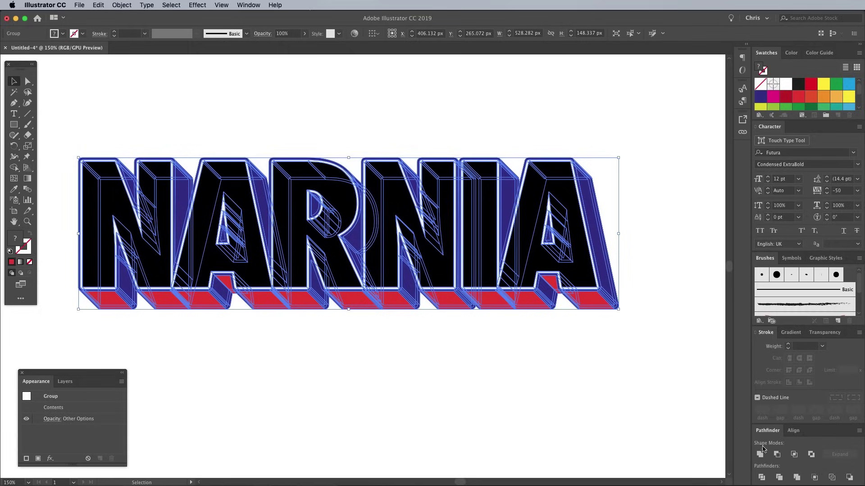
click(760, 455)
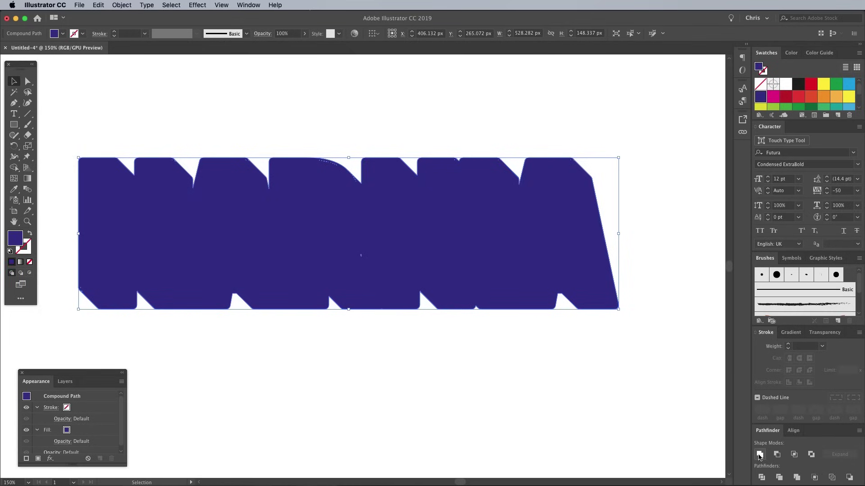
Send the silhouette to the back as a 2 pt outside-aligned stroke with no fill.
right_click(483, 227)
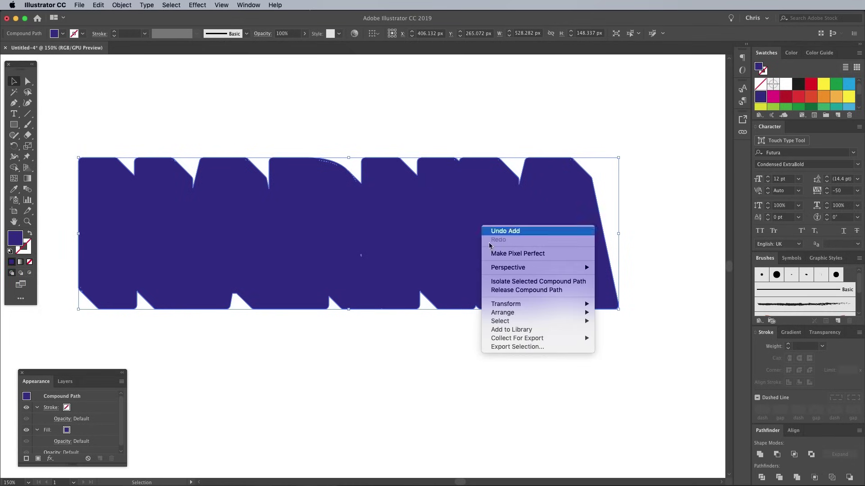
mouse_move(519, 315)
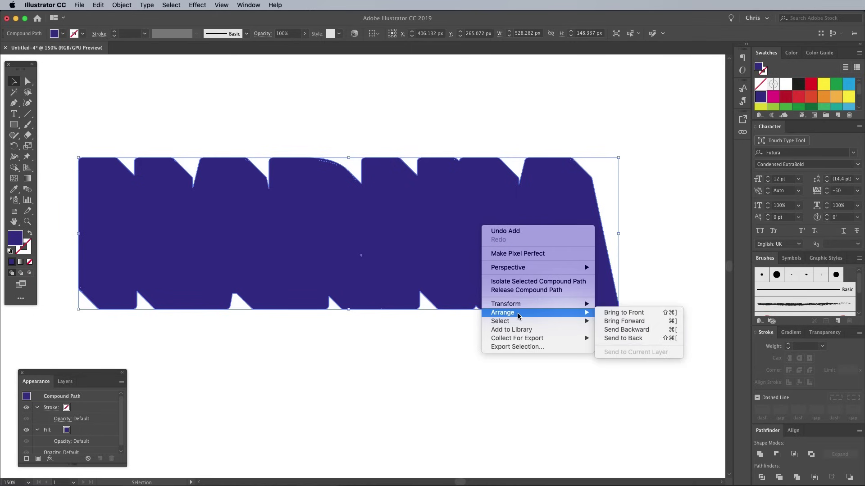
click(618, 339)
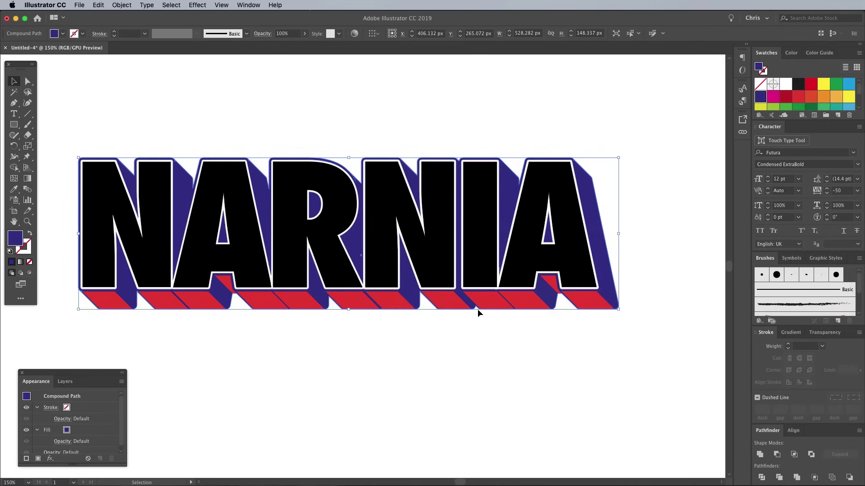
click(30, 236)
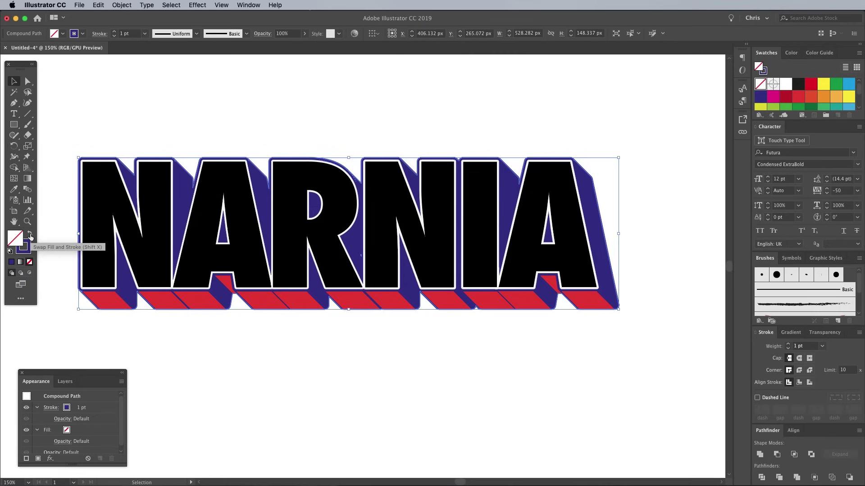
click(810, 382)
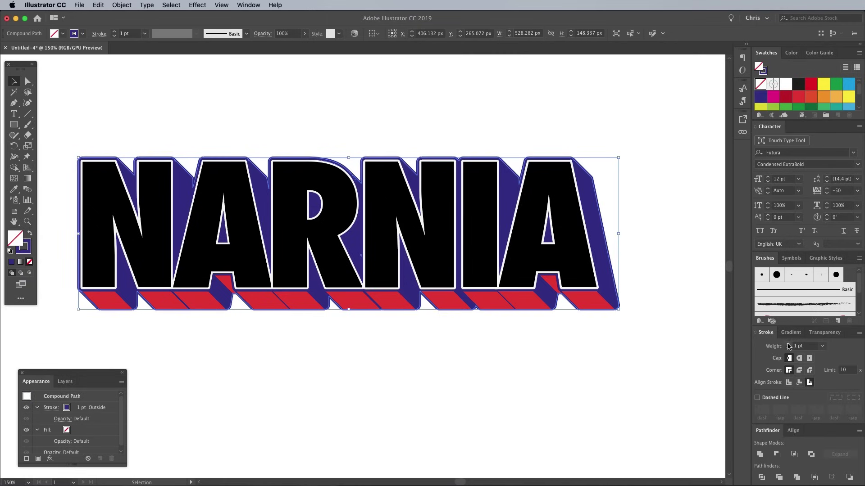
click(788, 345)
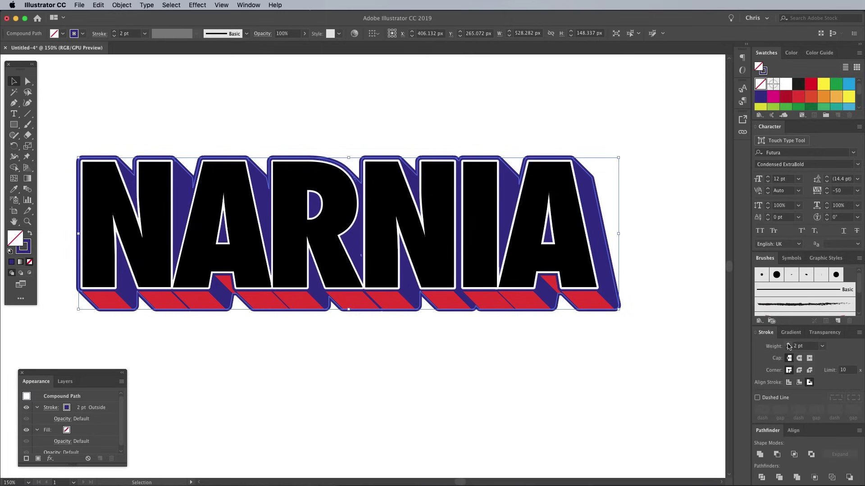
Add 'Greetings from' text set in SignPainter HouseScript Semibold above NARNIA.
click(536, 343)
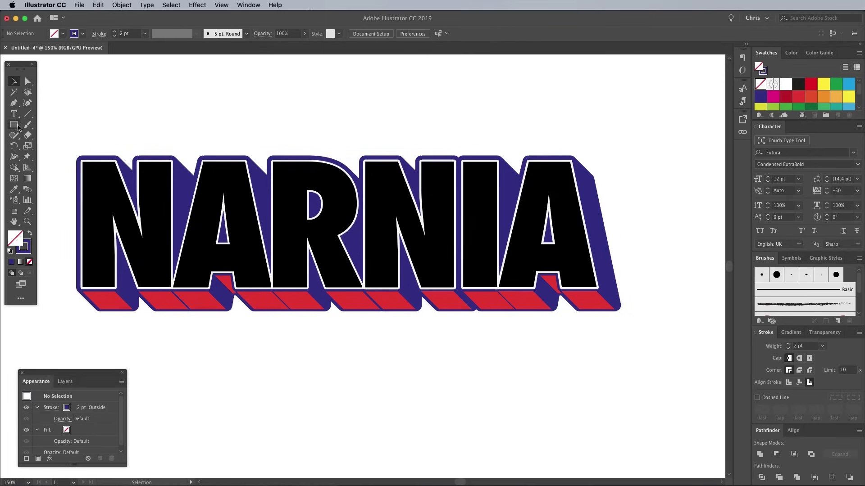
key(t)
click(96, 117)
text(Greetings from)
key(super+a)
click(329, 34)
text(sign)
key(Down)
key(Return)
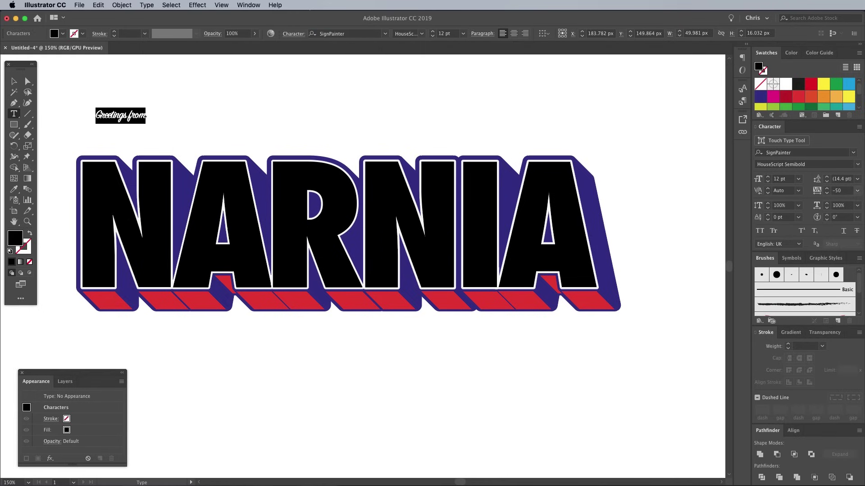
key(Escape)
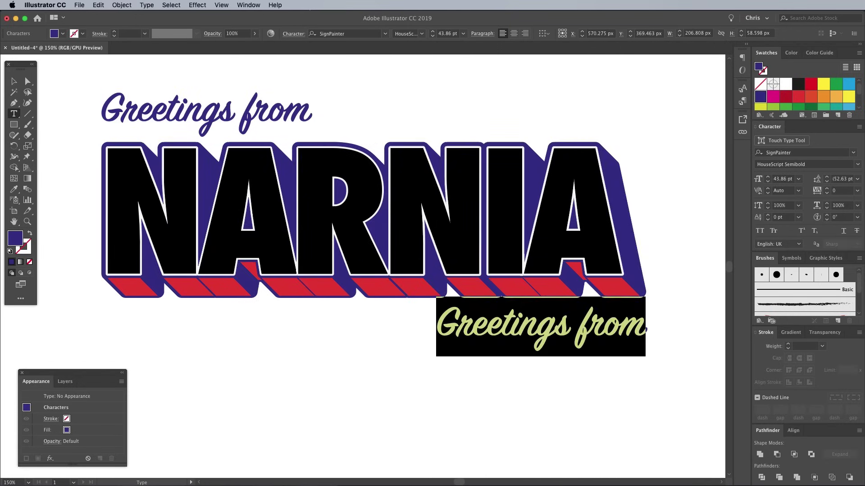
Add a 'Kingdom of Aslan' line positioned below NARNIA's right end.
text(Kingdom of Aslan)
key(Escape)
drag(532, 326, 493, 328)
key(super+shift+a)
scroll(381, 246, up, 3)
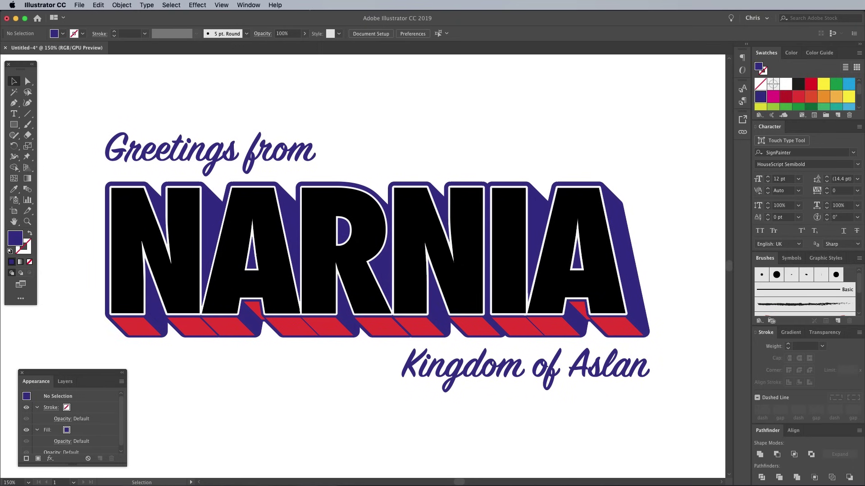
Envelope-warp all three title objects with the Rise style at 30% bend, then zoom out.
drag(86, 98, 658, 403)
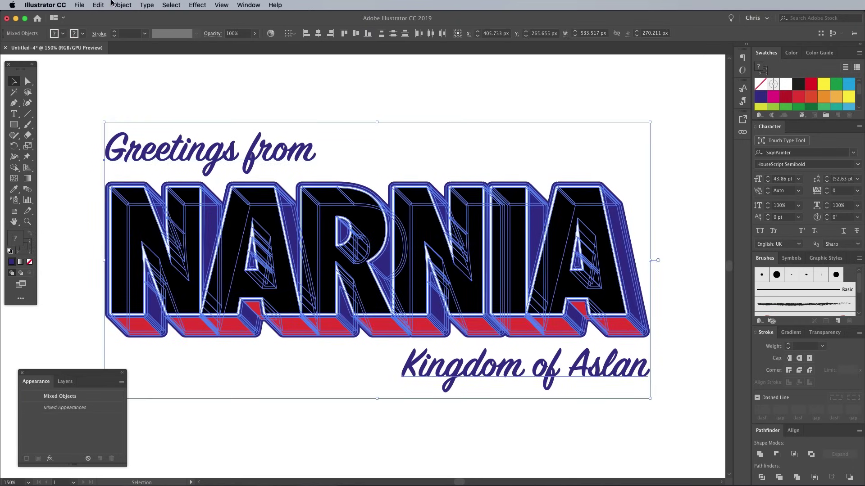
click(113, 5)
mouse_move(170, 232)
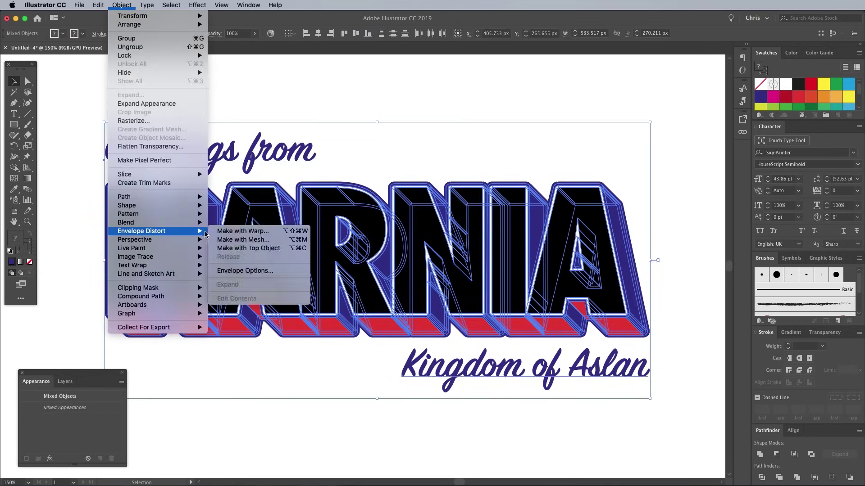
click(221, 232)
drag(665, 456, 468, 198)
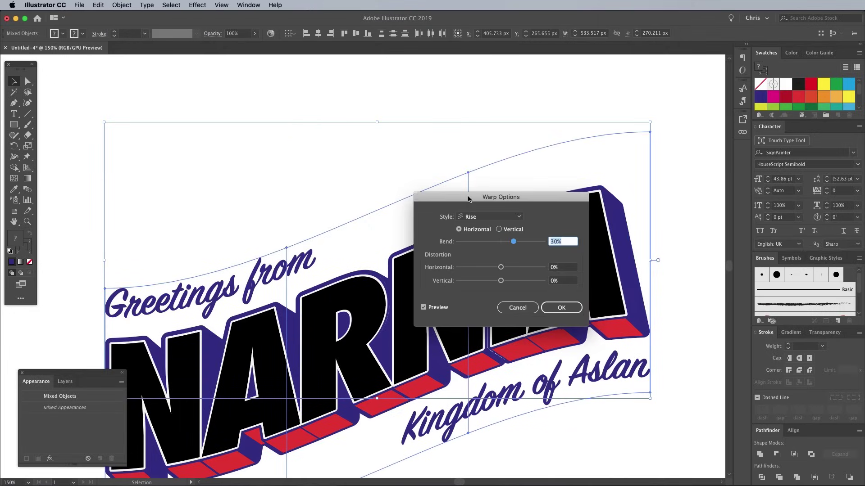
click(490, 217)
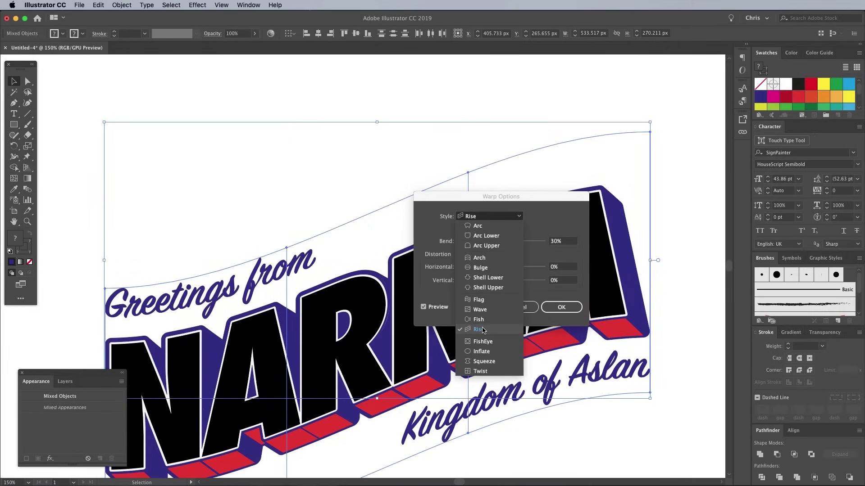
click(479, 330)
click(565, 241)
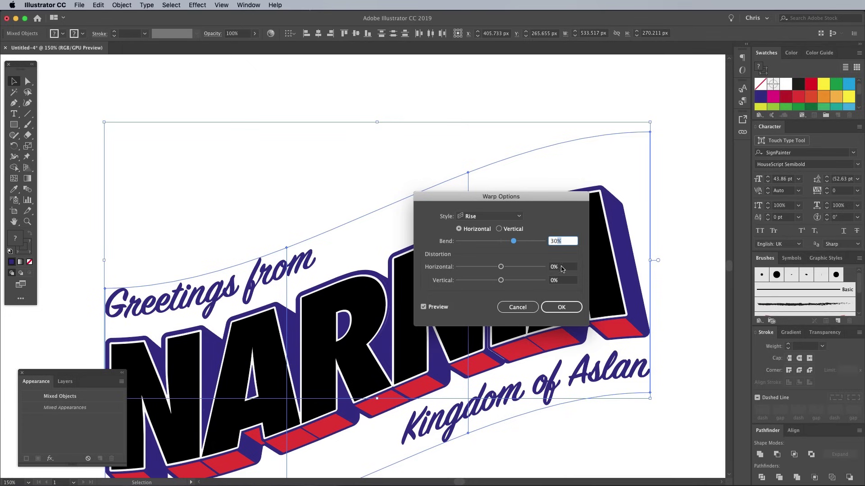
click(561, 308)
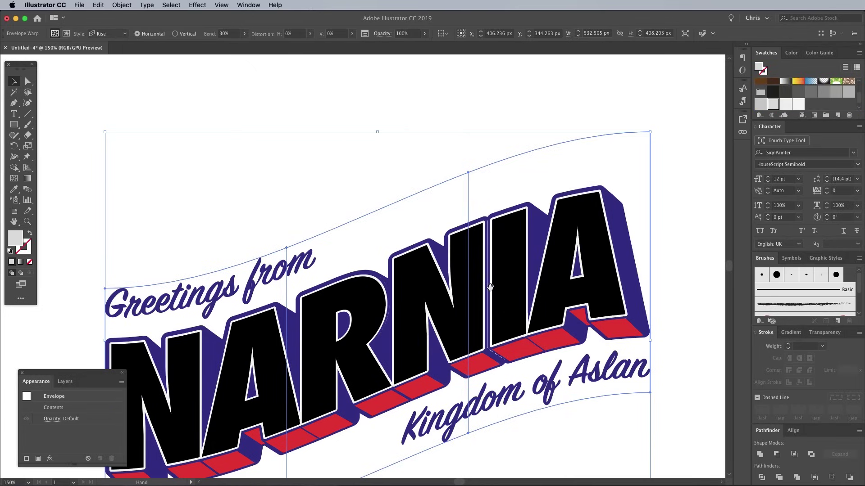
drag(491, 295, 487, 198)
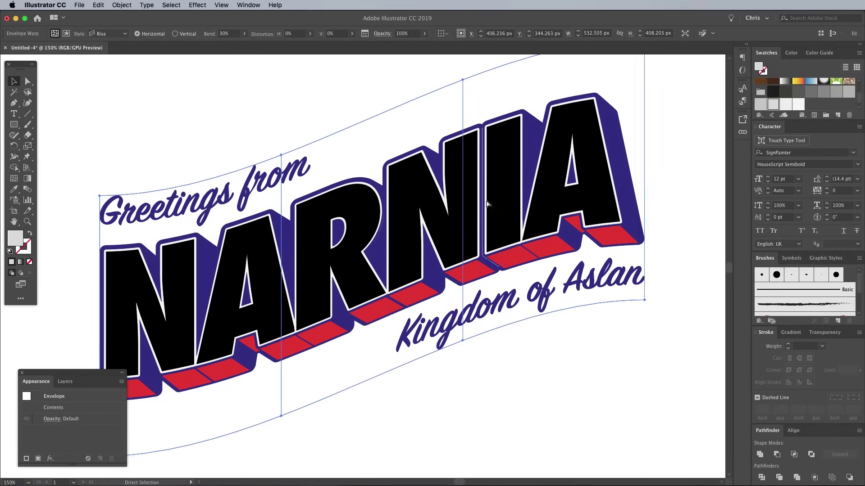
key(super+minus)
click(595, 281)
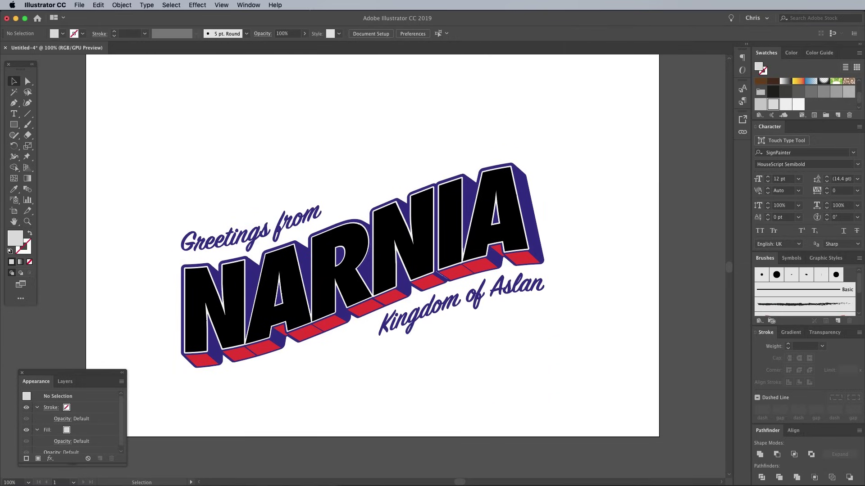
Preview the Blank Postcards images and open 15.jpg in Photoshop.
key(F11)
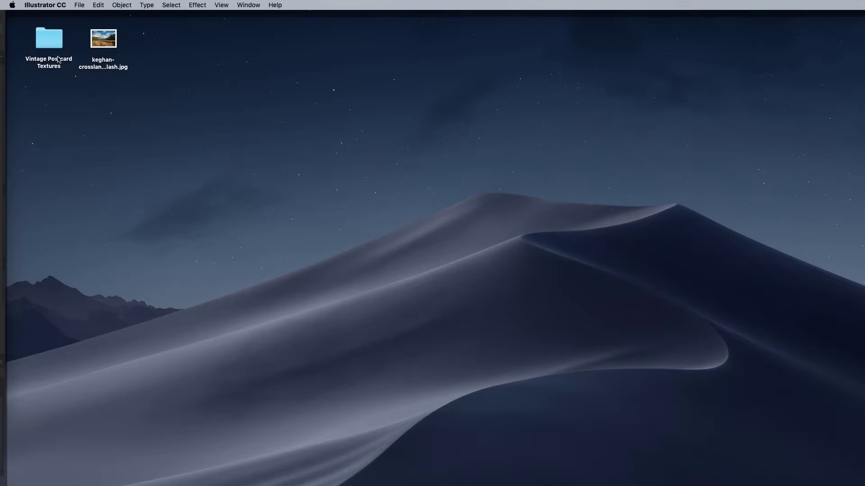
double_click(49, 40)
double_click(491, 154)
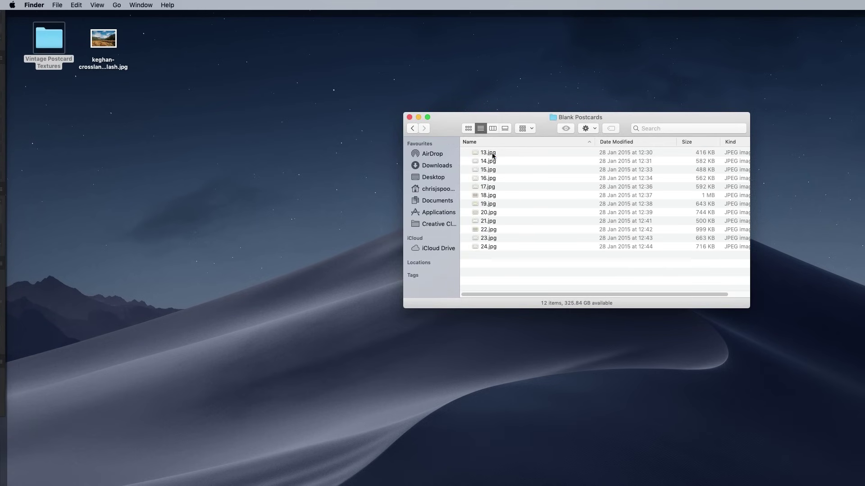
click(491, 153)
key(space)
key(Down)
key(Down)
key(space)
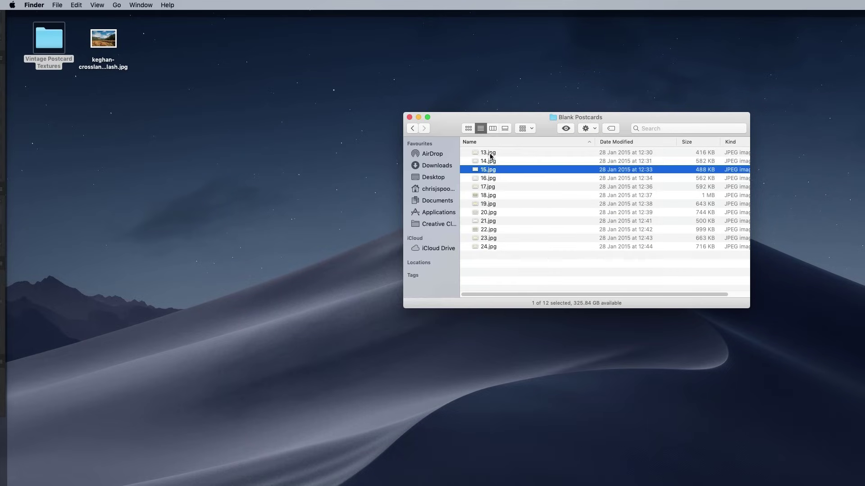
double_click(490, 170)
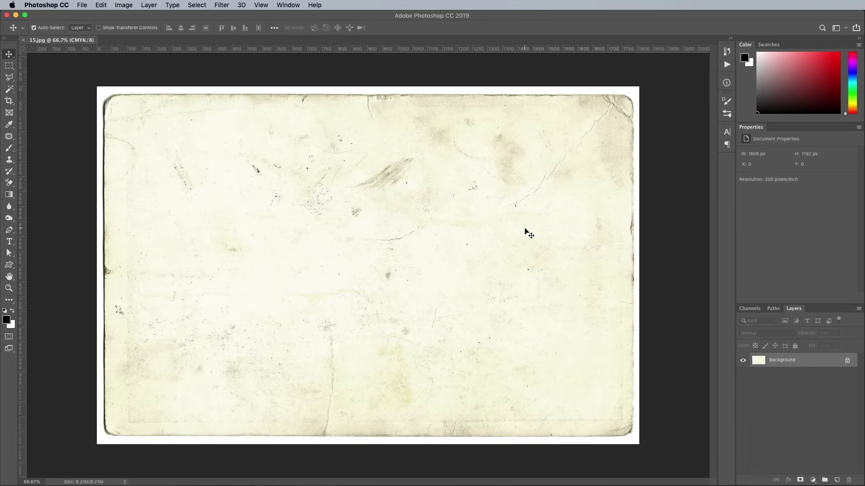
Change 15.jpg's image mode from CMYK to RGB Color.
click(124, 6)
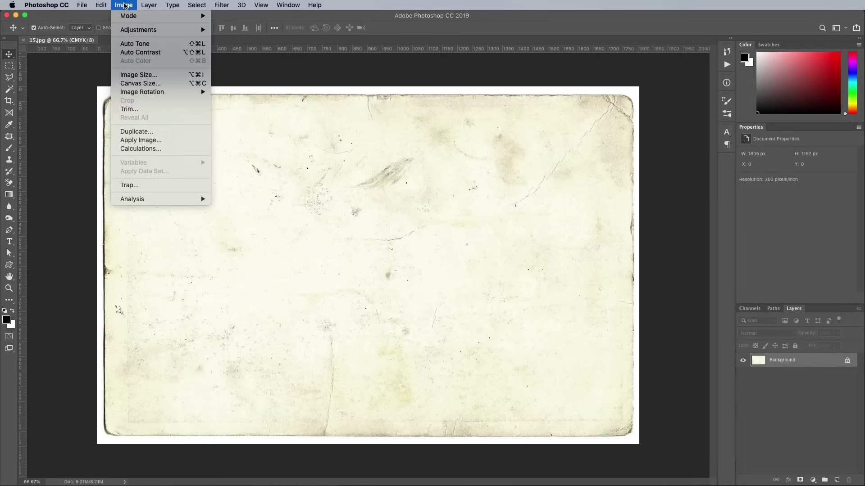
mouse_move(127, 20)
click(225, 52)
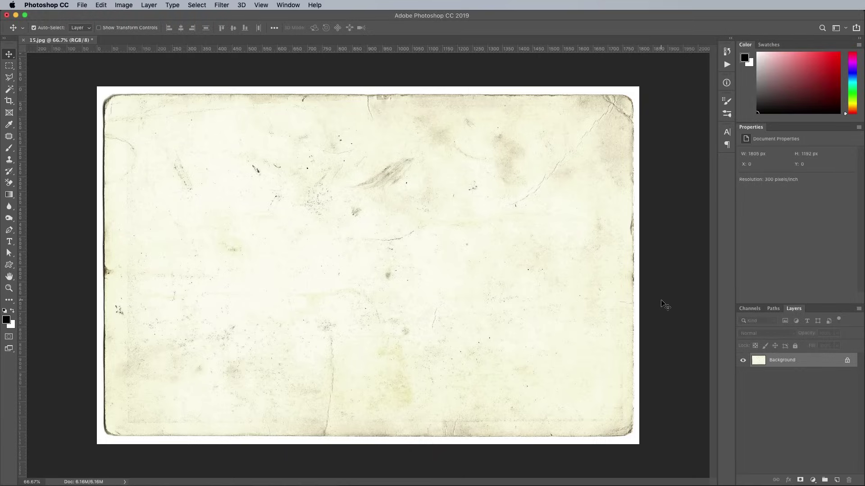
Open the keghan-crossland-42934-unsplash.jpg landscape, select all, and copy it.
key(F11)
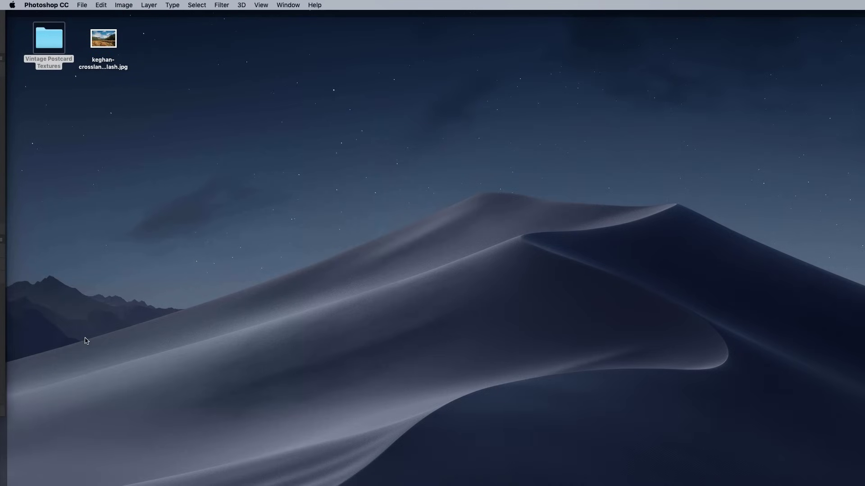
double_click(103, 40)
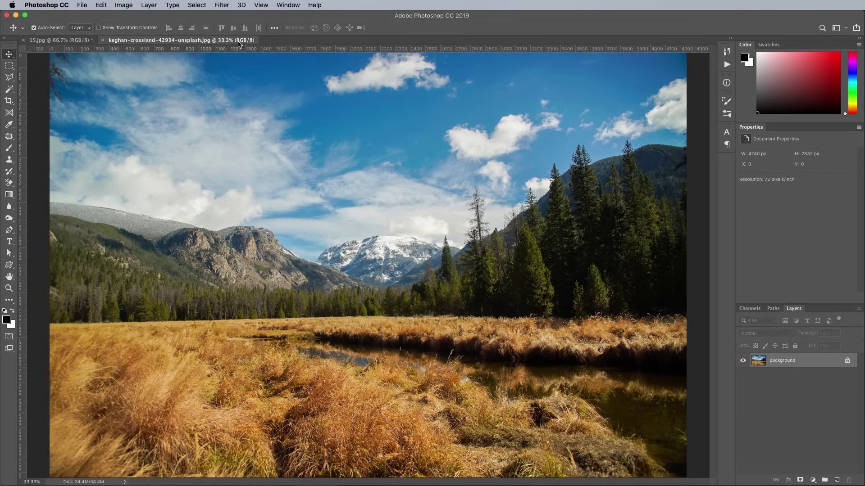
click(199, 5)
click(198, 16)
click(101, 5)
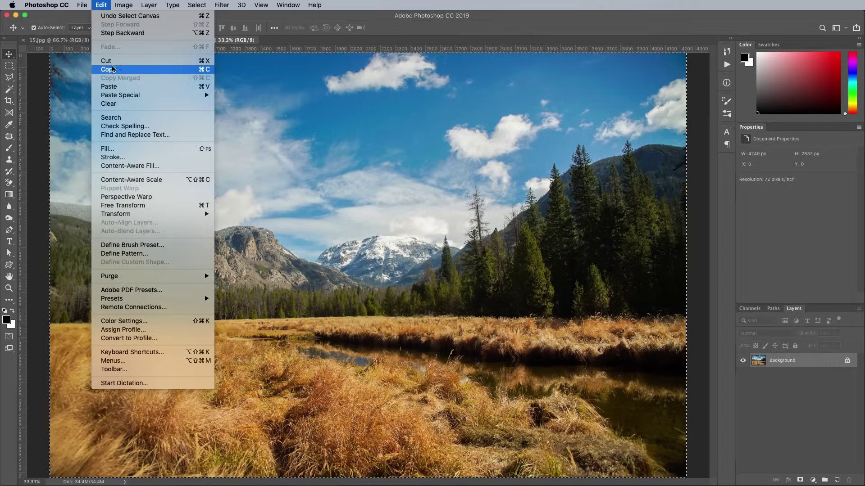
click(108, 69)
Paste the landscape into the 15.jpg postcard and scale it down to fit the card.
click(97, 39)
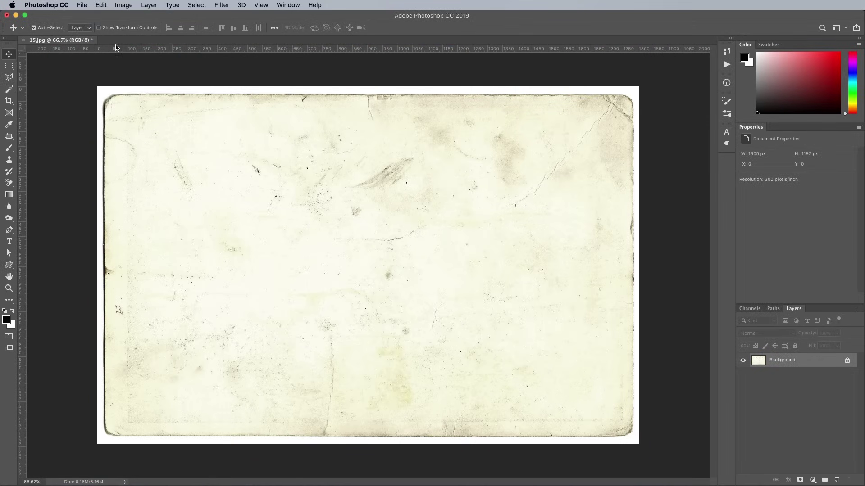
click(98, 5)
click(115, 87)
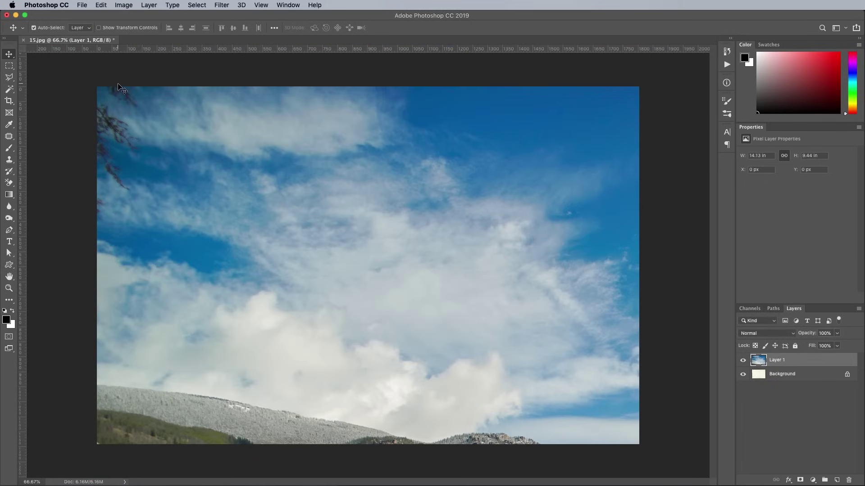
key(ctrl+t)
drag(97, 86, 77, 76)
key(Return)
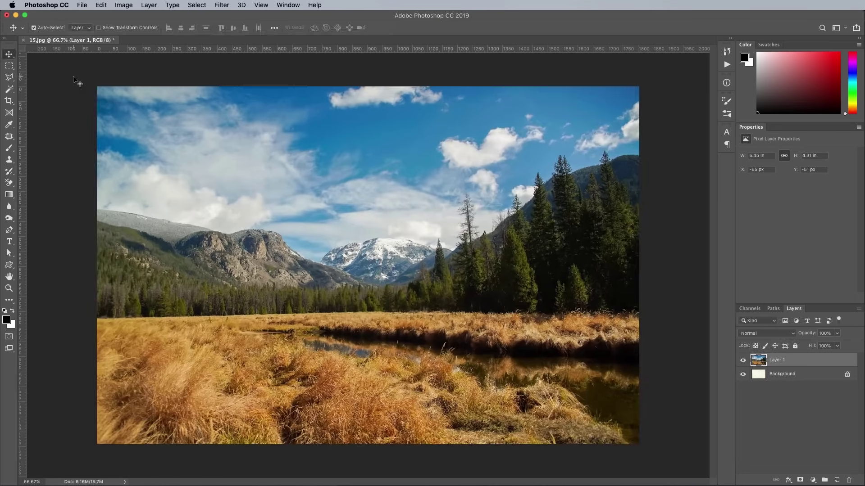
Unlock the Background as Layer 0, move it above the landscape, and rename it 'Postcard Texture'.
double_click(819, 375)
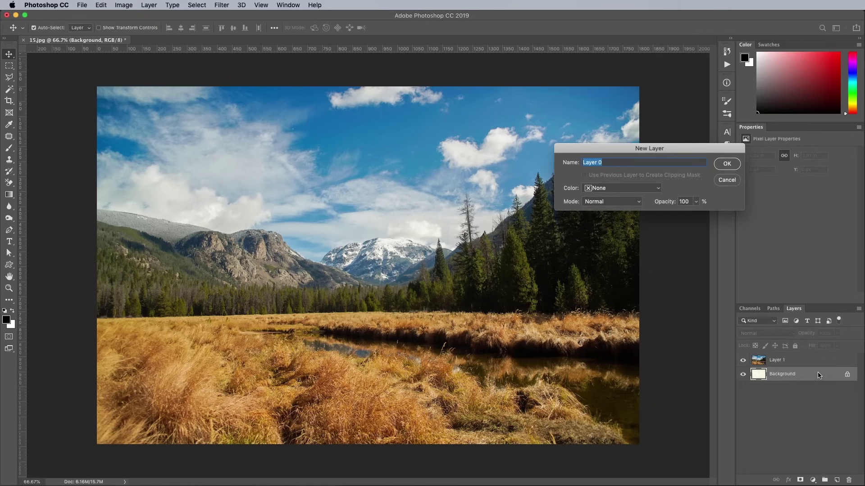
click(721, 167)
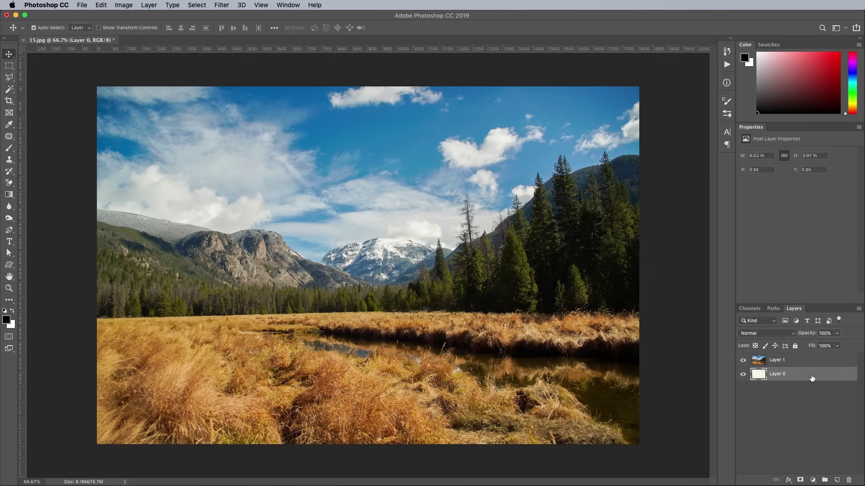
drag(812, 377, 810, 358)
double_click(776, 360)
text(Postcard Texture)
key(Return)
Set Postcard Texture to Multiply and rename the landscape layer 'Background photo'.
click(786, 333)
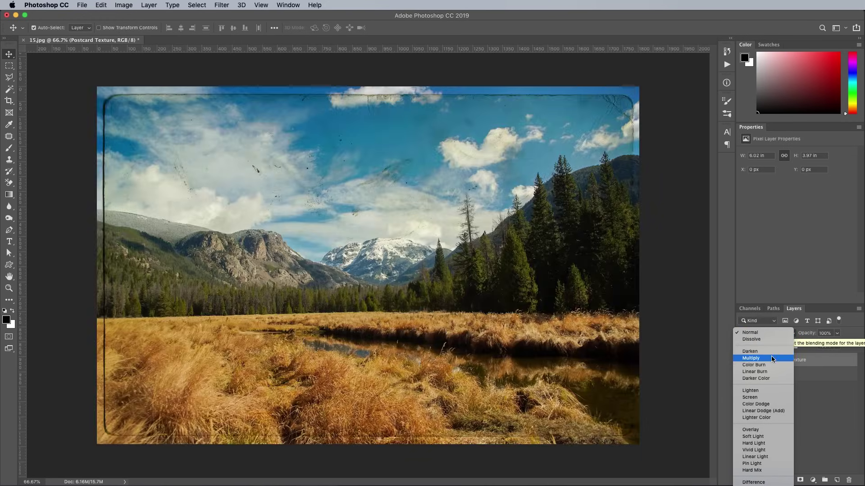
click(771, 359)
click(793, 377)
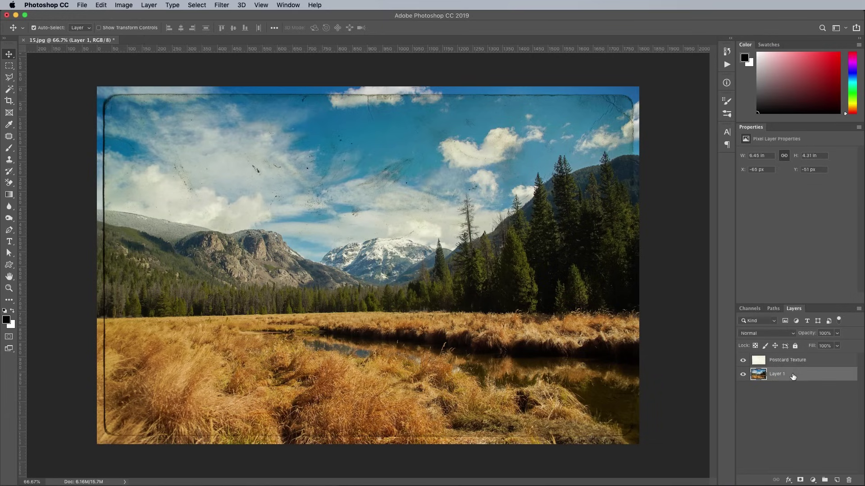
double_click(776, 374)
text(Background photo)
key(Return)
Fade the Background photo layer to 70% opacity.
click(837, 334)
drag(837, 345, 826, 344)
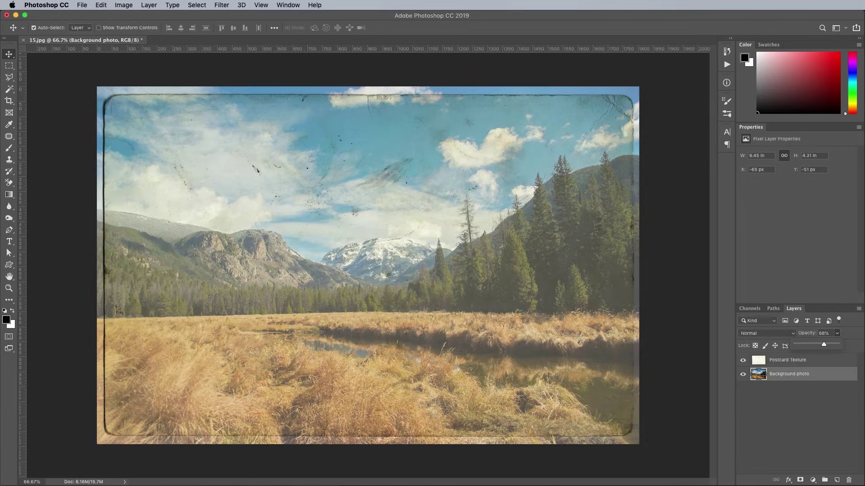
key(Return)
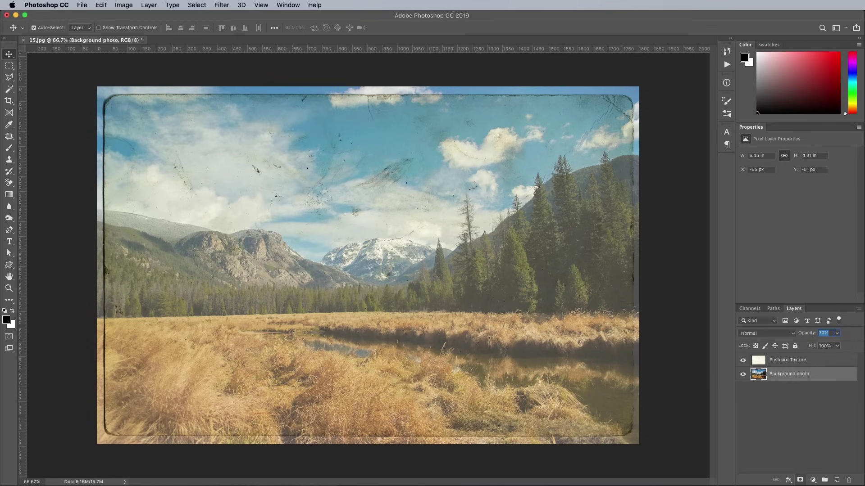
Add a layer mask to the photo and shrink a select-all selection inward to leave a border.
click(800, 480)
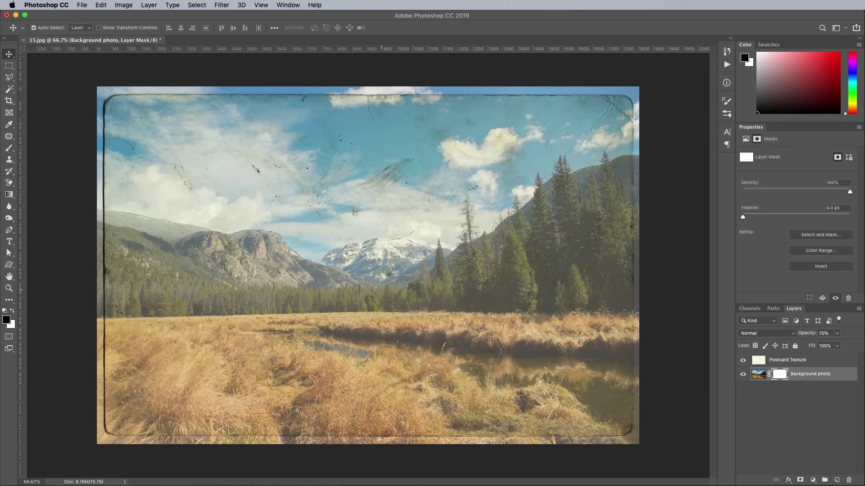
key(super+a)
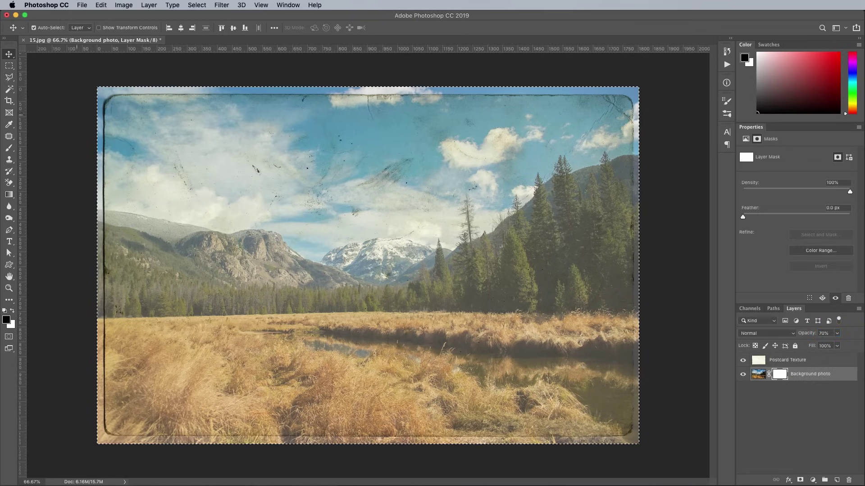
key(m)
right_click(304, 207)
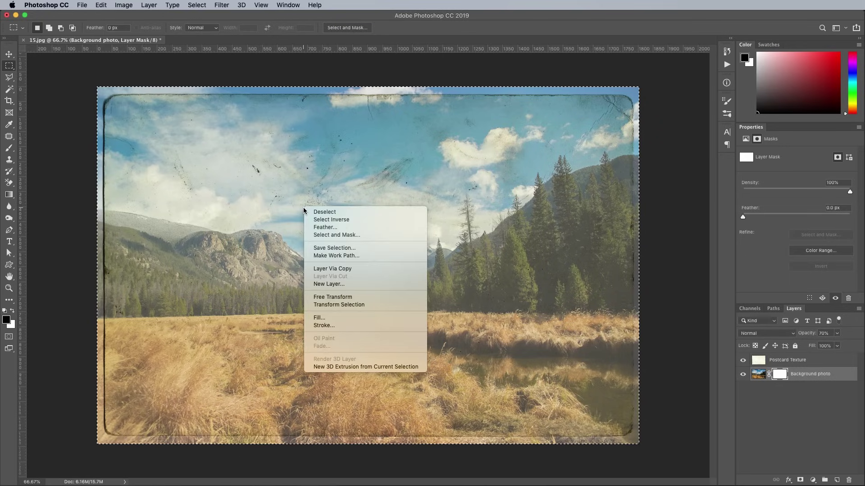
click(331, 308)
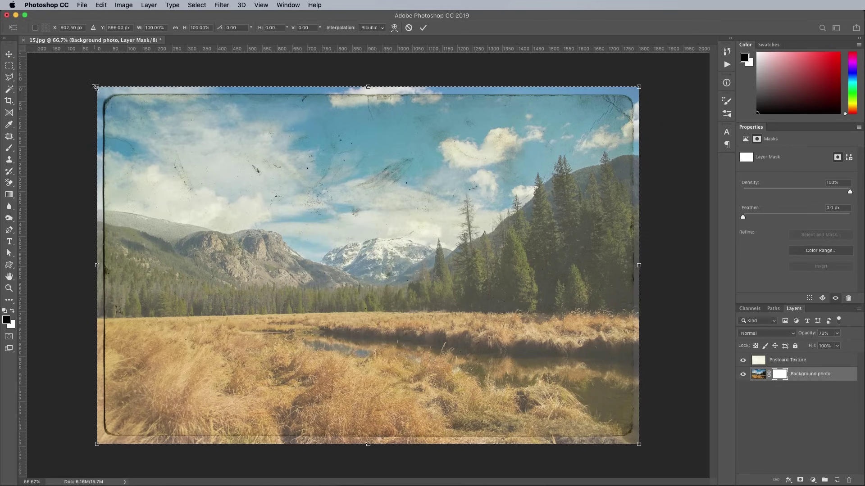
drag(95, 87, 117, 110)
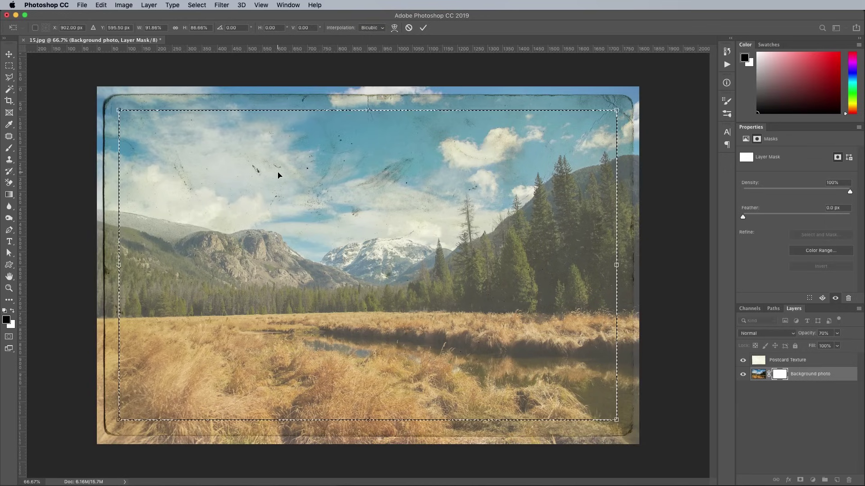
key(Return)
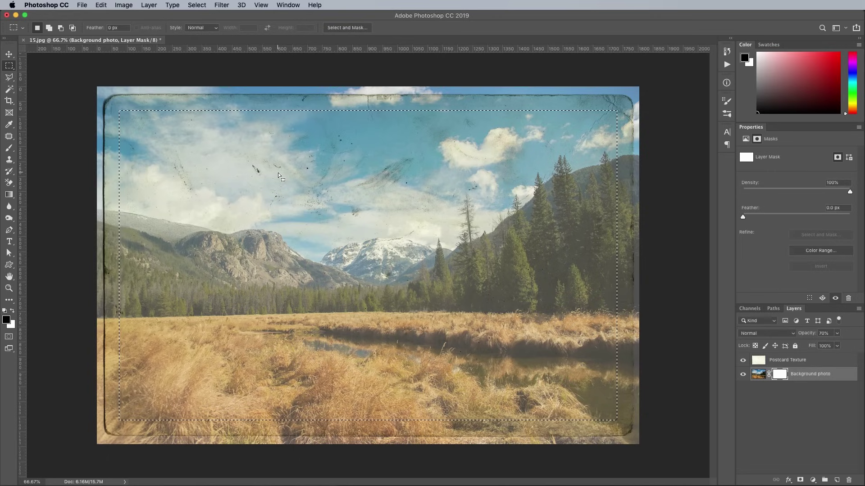
Invert the selection, fill the mask's border area with black, and deselect.
click(196, 5)
click(202, 42)
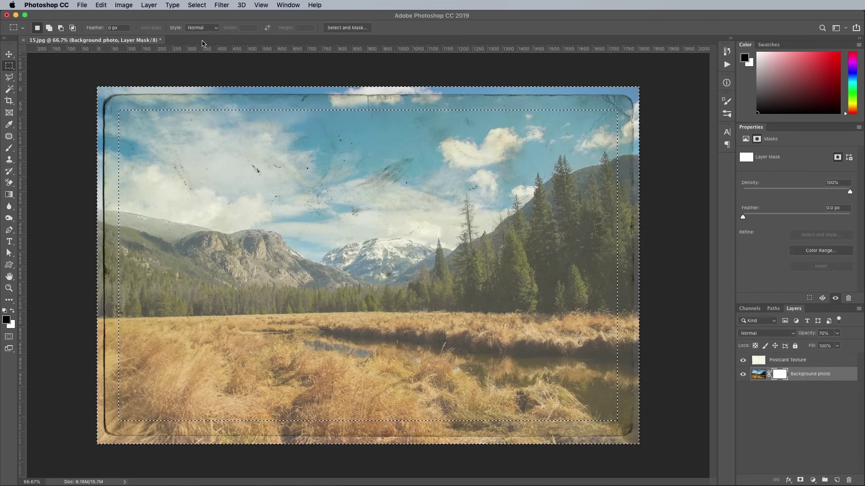
key(alt+BackSpace)
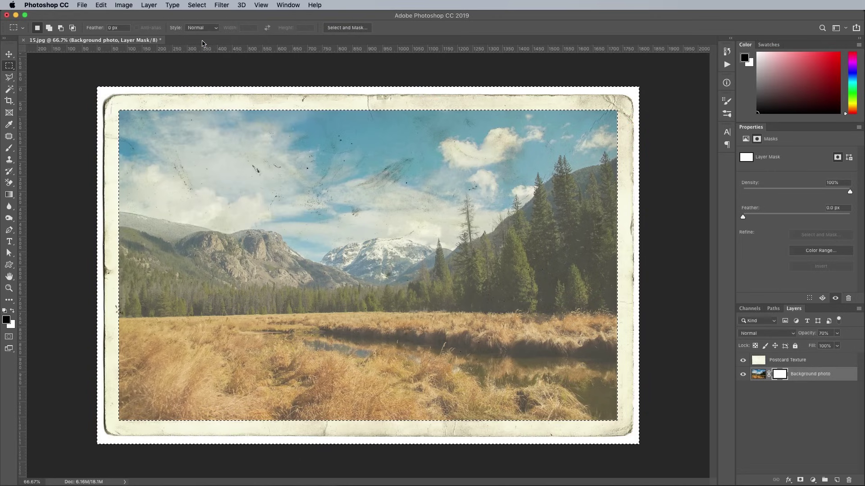
key(ctrl+d)
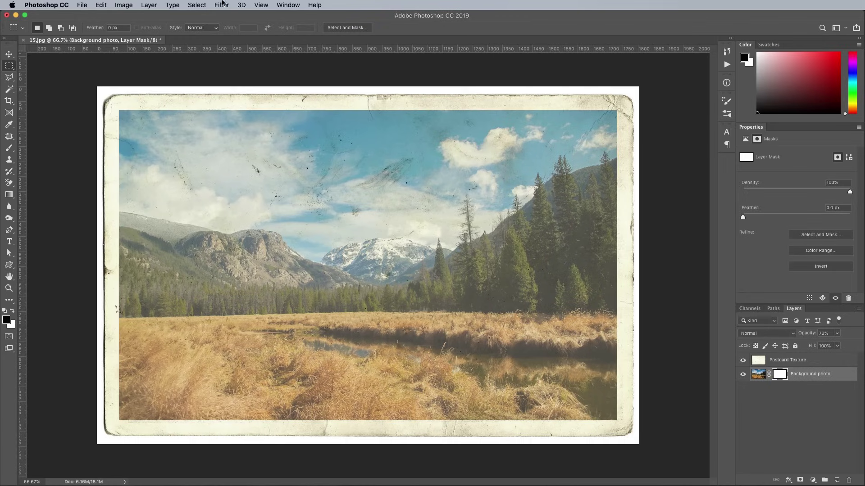
Apply a Ripple distortion of 139 to the mask border, then select the warped lettering in Illustrator.
click(220, 4)
mouse_move(252, 129)
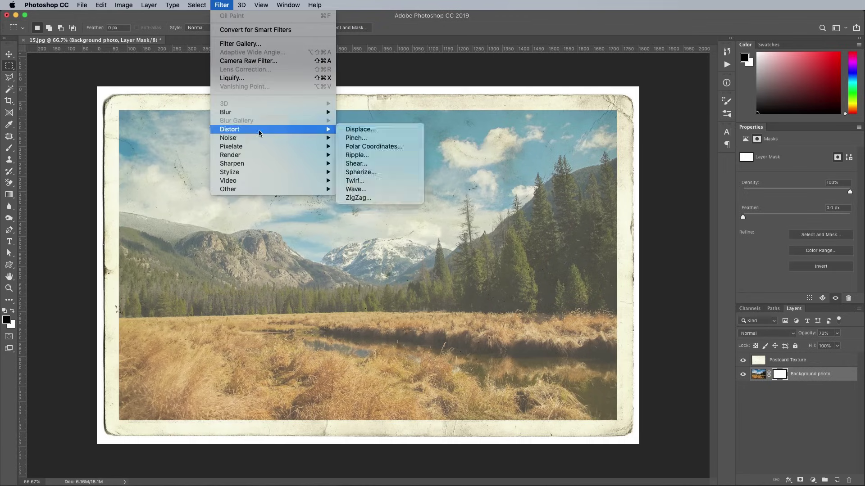
click(360, 155)
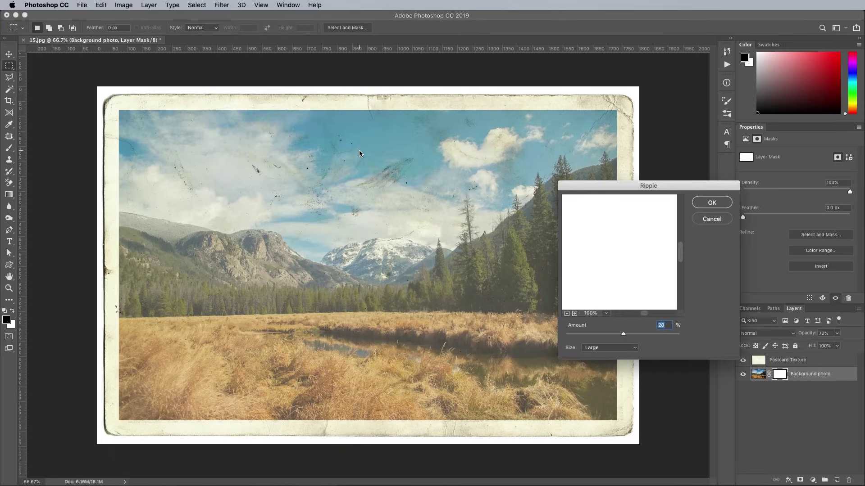
scroll(617, 224, up, 5)
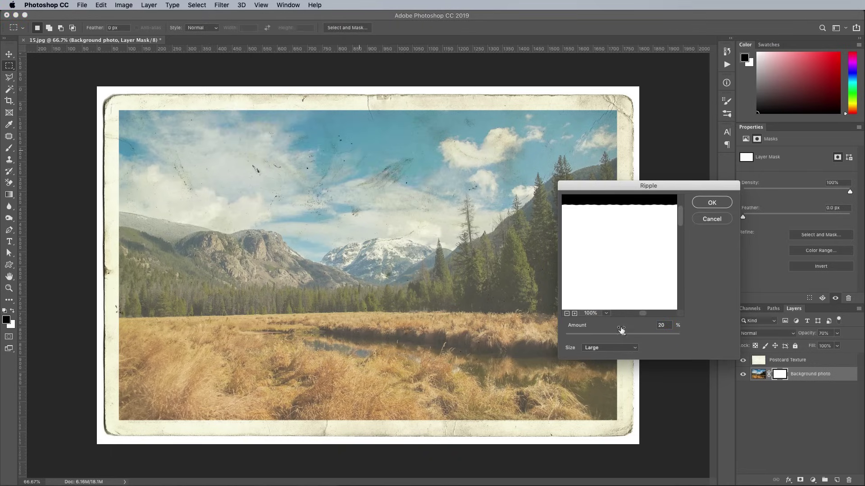
drag(623, 335, 623, 336)
key(Return)
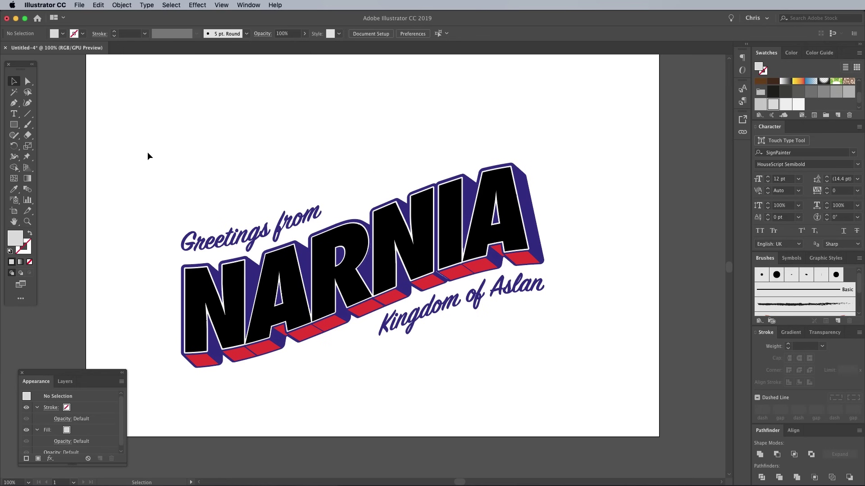
drag(148, 156, 574, 399)
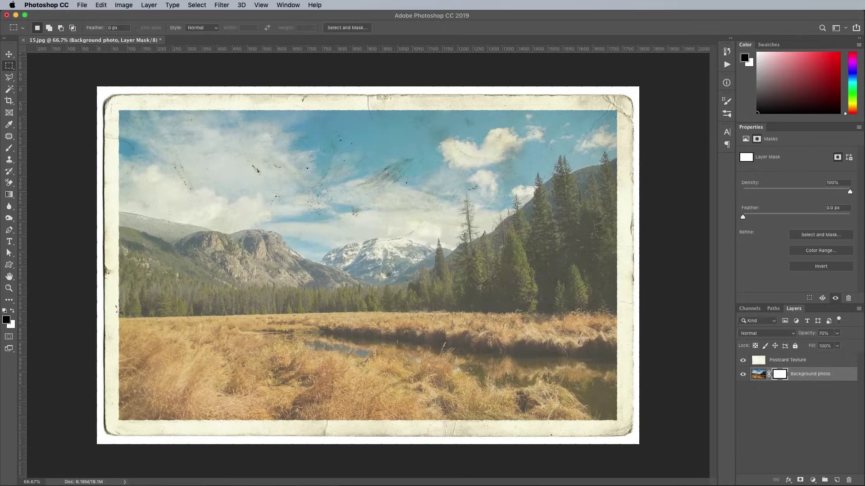
Paste the lettering as pixels, scaling it down slightly and shifting it down-right.
key(super+v)
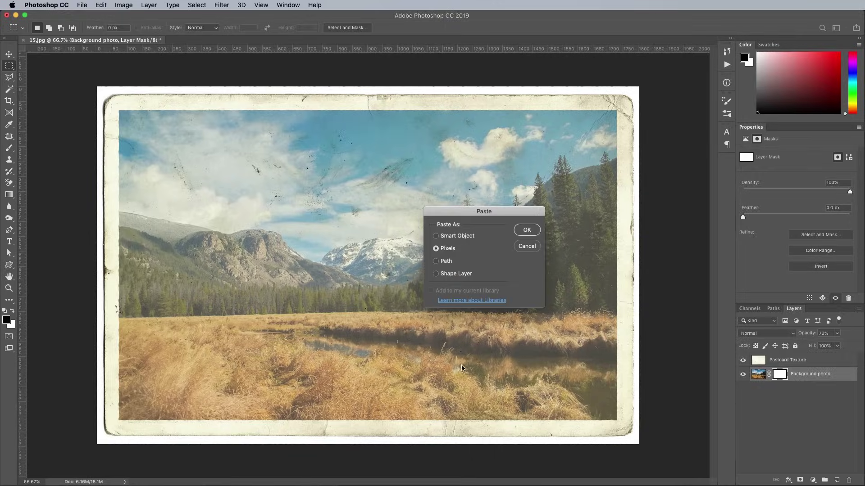
click(525, 230)
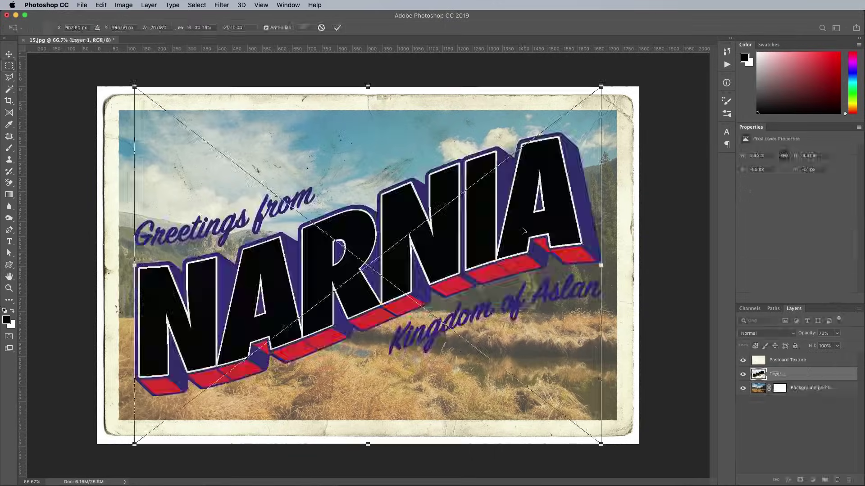
drag(135, 86, 150, 95)
key(Return)
key(m)
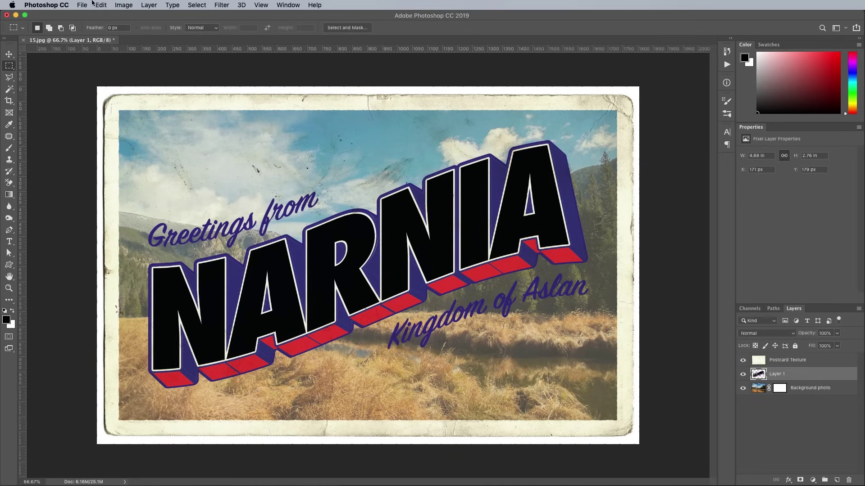
Match the lettering's colour to 15.jpg's merged image with Luminance 9 and Fade 40.
click(122, 5)
mouse_move(144, 29)
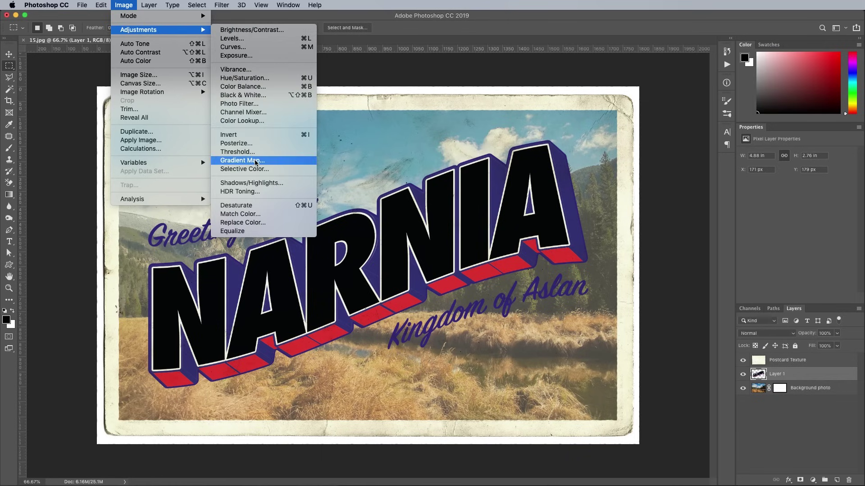
click(247, 214)
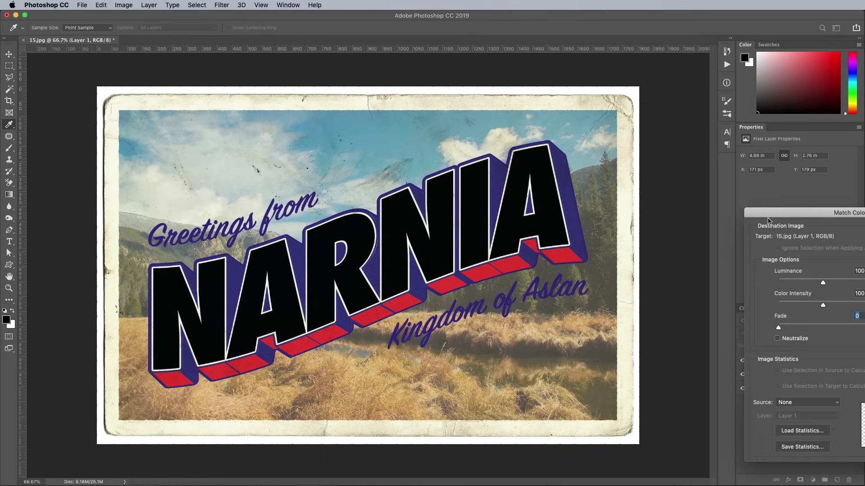
click(563, 342)
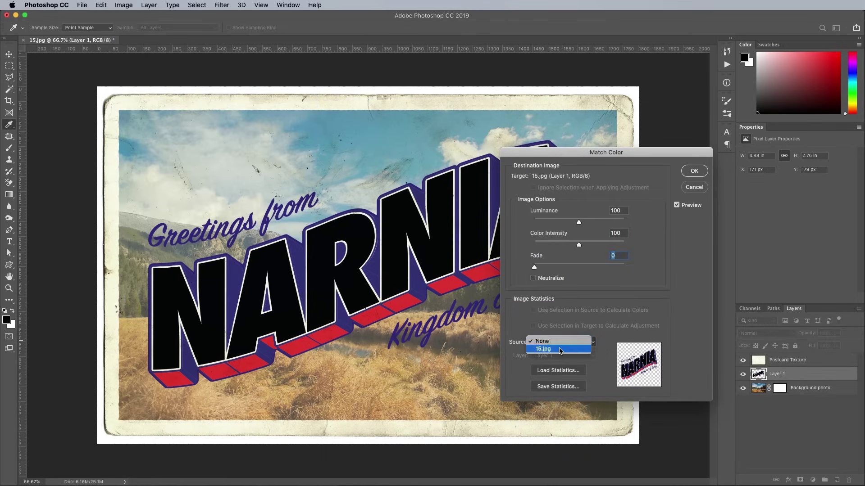
click(563, 350)
click(561, 356)
click(560, 338)
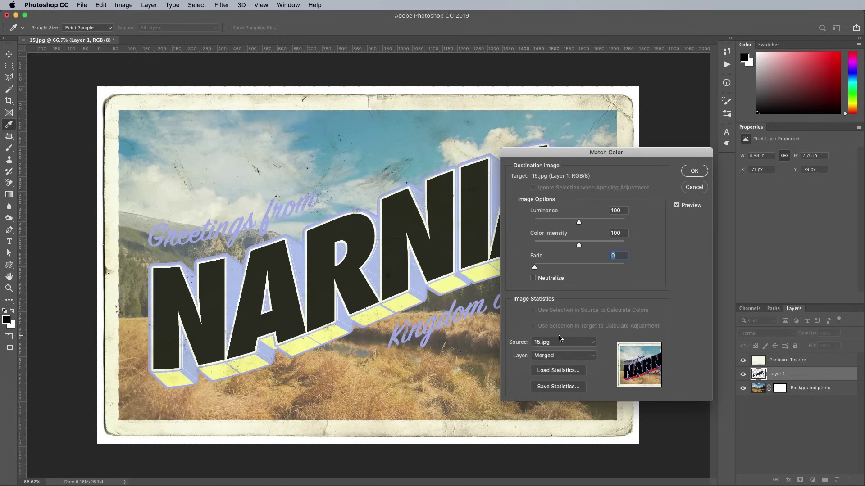
drag(579, 223, 538, 223)
drag(534, 267, 570, 270)
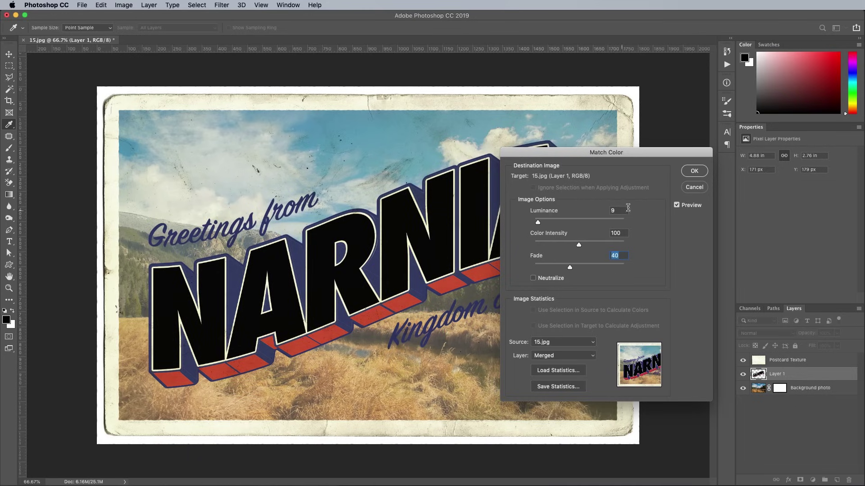
click(691, 172)
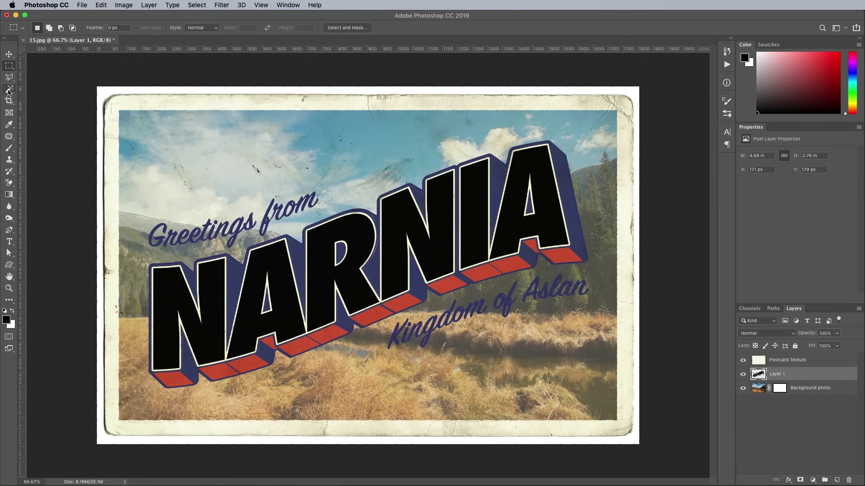
Magic Wand-select the first N's face and fill it onto a new layer.
click(9, 90)
click(163, 289)
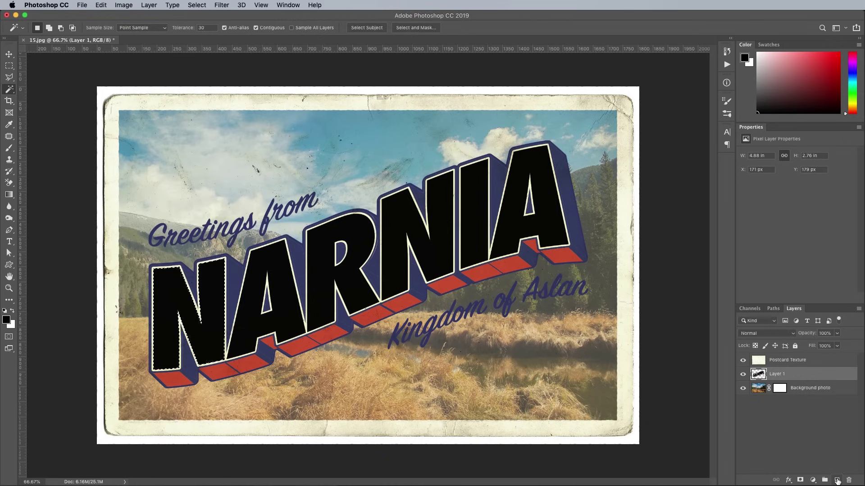
click(837, 480)
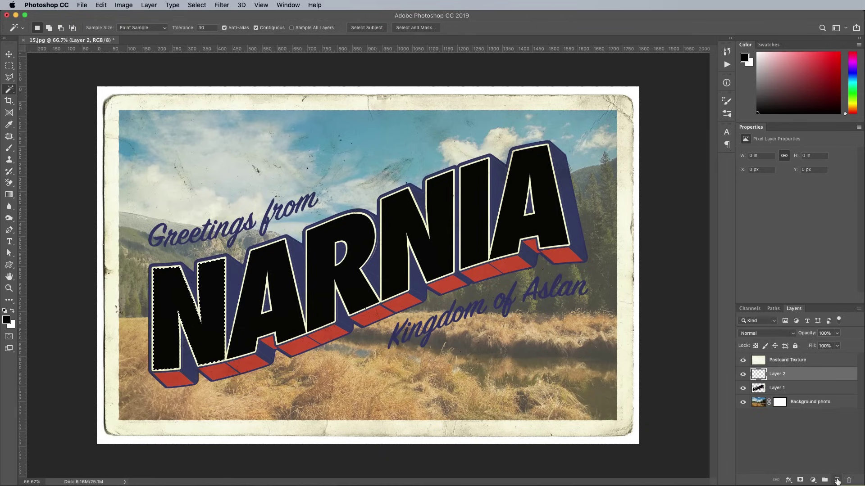
key(alt+BackSpace)
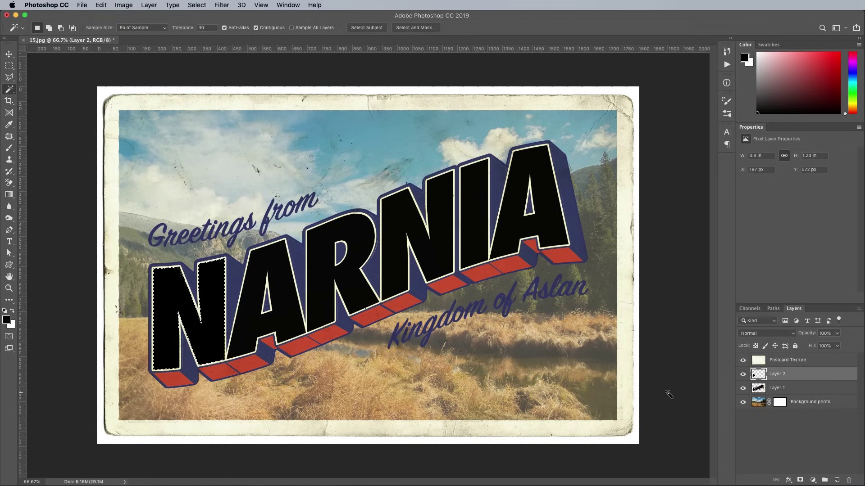
key(ctrl+d)
Copy the faces of the A and the R onto their own layers.
click(799, 389)
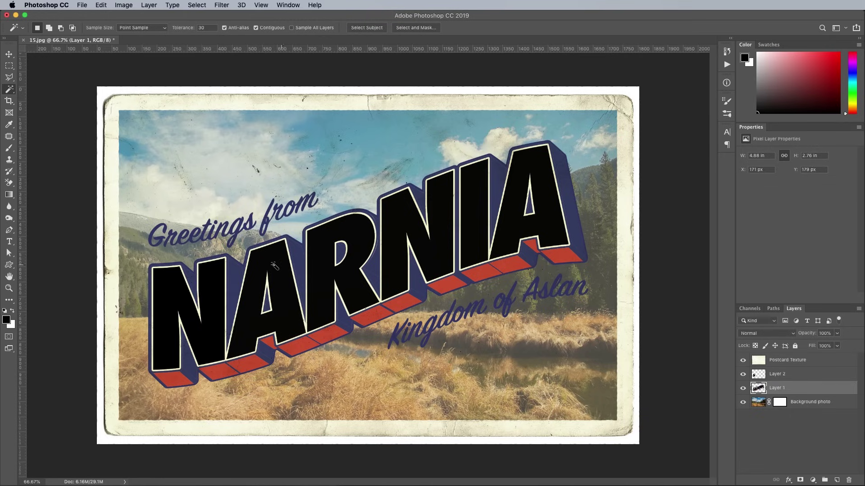
click(274, 268)
key(super+j)
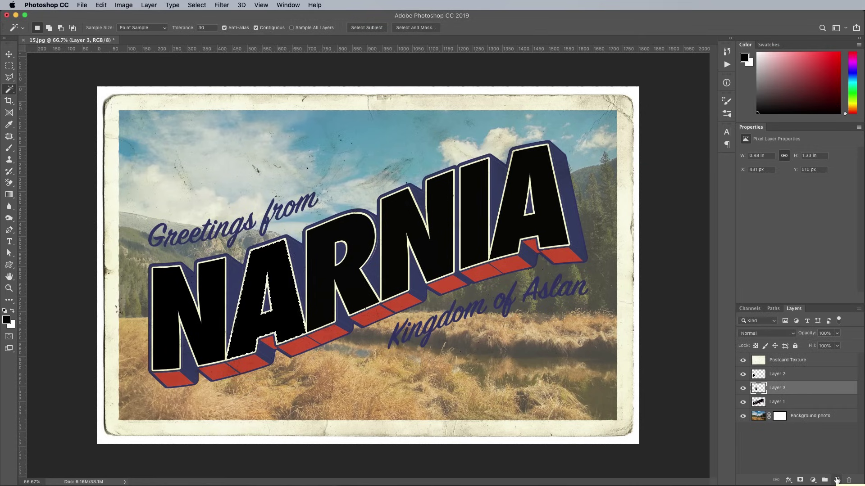
key(super+d)
click(779, 408)
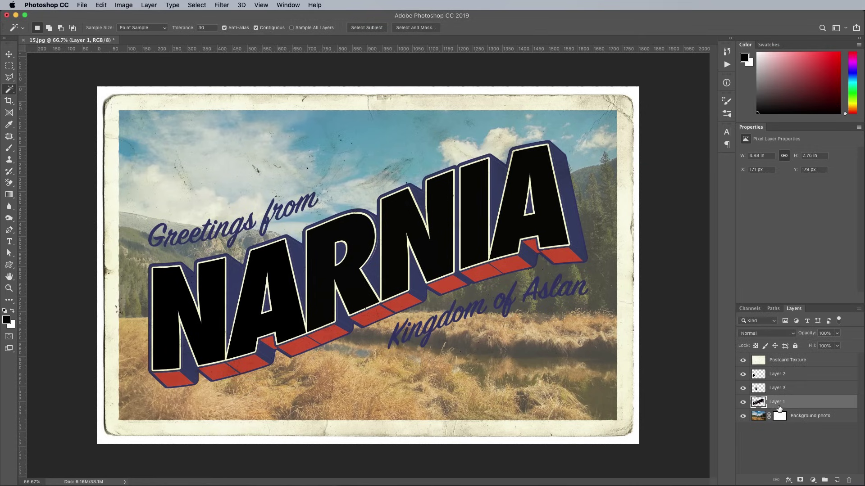
click(319, 279)
key(super+j)
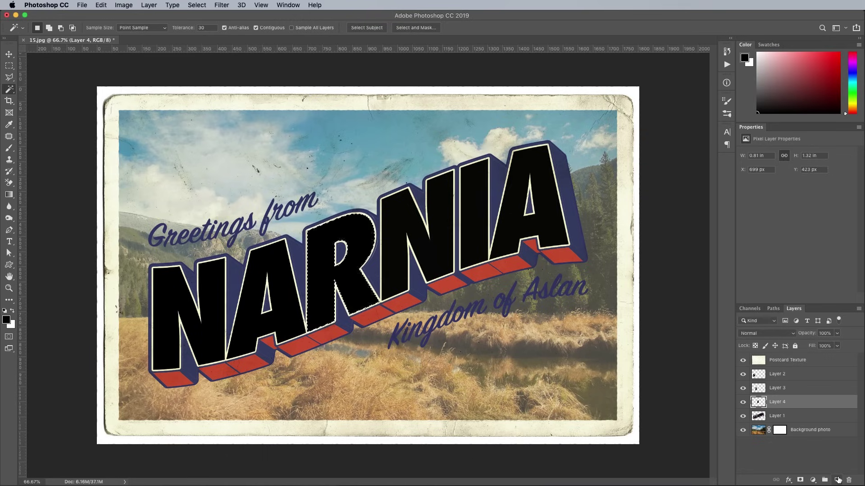
key(super+d)
Copy the faces of the second N, the I and the final A onto their own layers.
click(798, 414)
click(393, 223)
key(super+j)
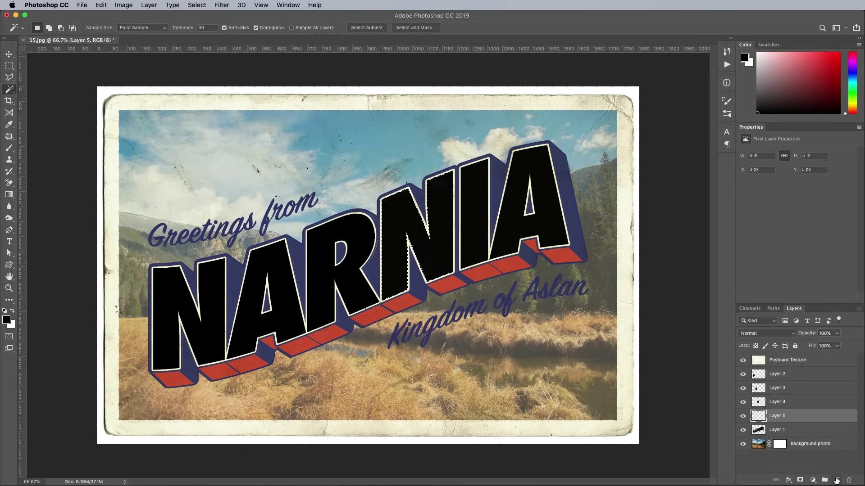
key(super+d)
click(799, 432)
click(473, 217)
key(super+j)
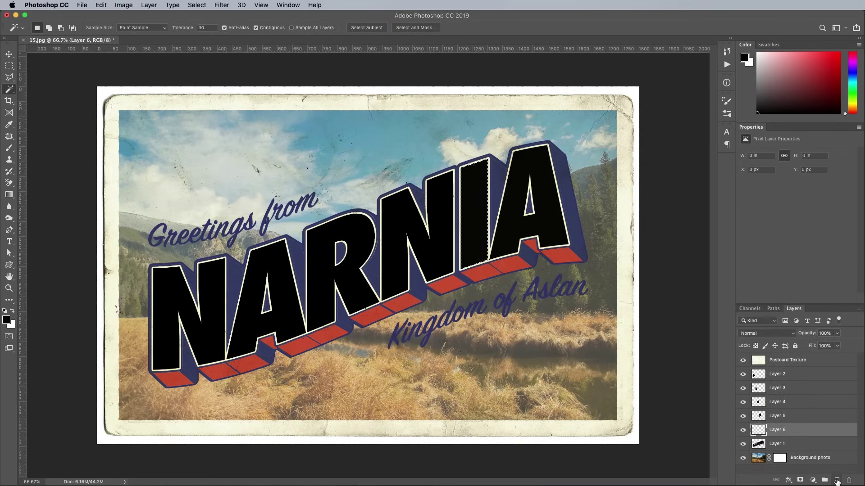
click(799, 443)
click(547, 212)
key(super+j)
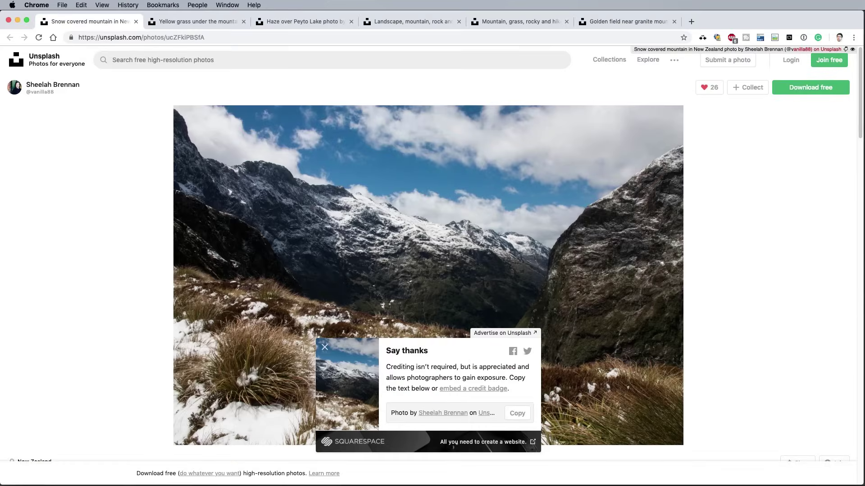
Copy the snowy mountain photo from Chrome, paste it, and clip it to the final A.
right_click(472, 258)
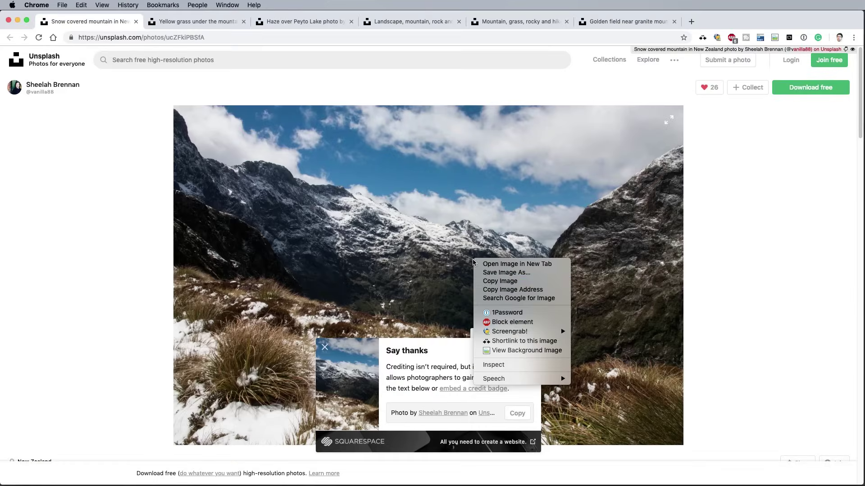
click(491, 279)
key(super+Tab)
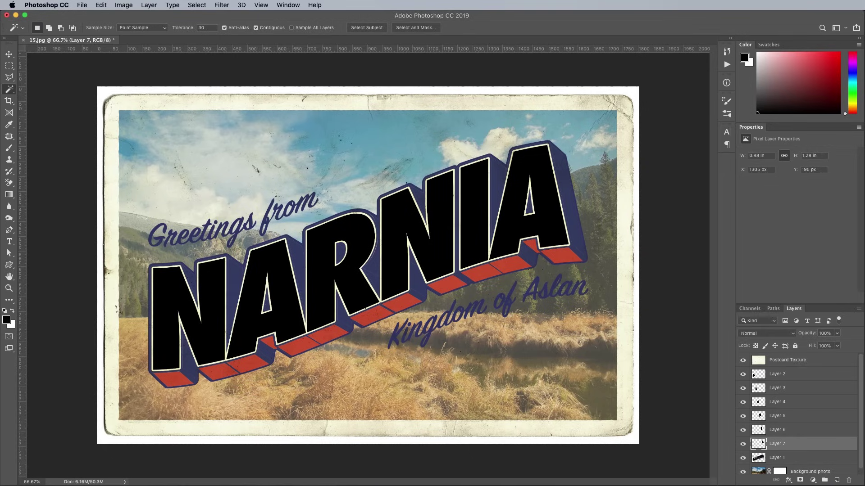
key(super+v)
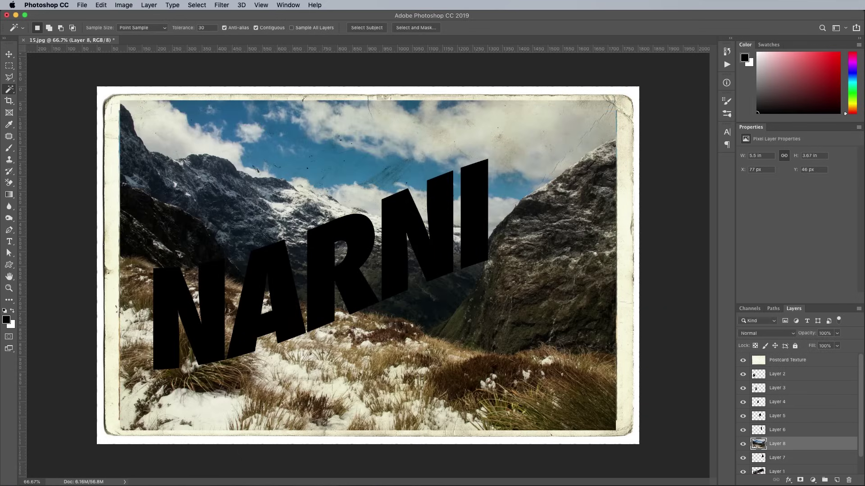
drag(800, 446, 801, 447)
alt+click(800, 449)
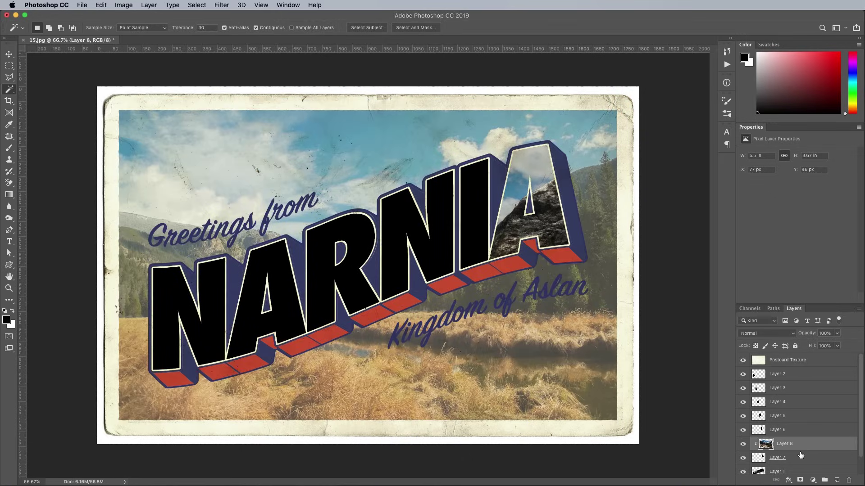
Scale the mountain photo to about 56%, move it up, and tilt it to follow the A.
key(super+t)
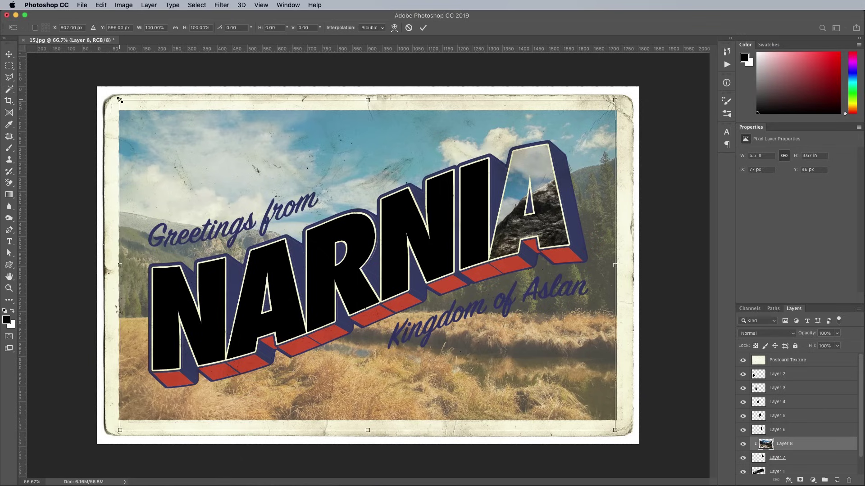
drag(120, 100, 346, 177)
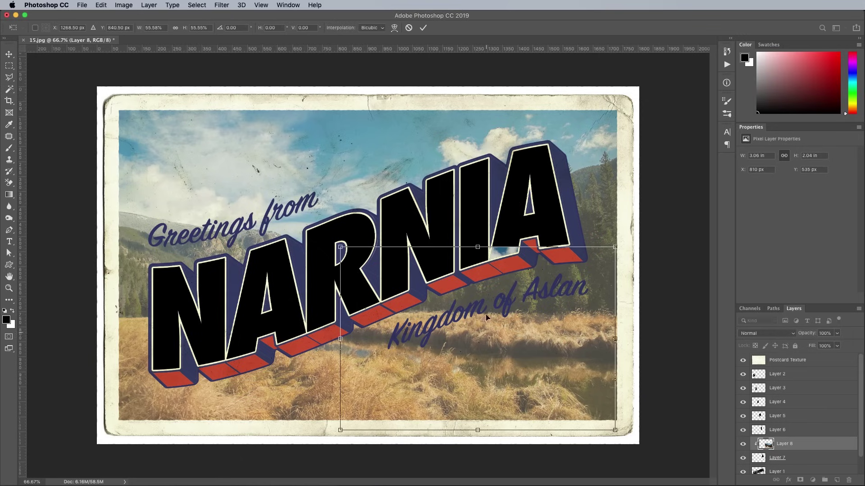
drag(486, 293, 465, 181)
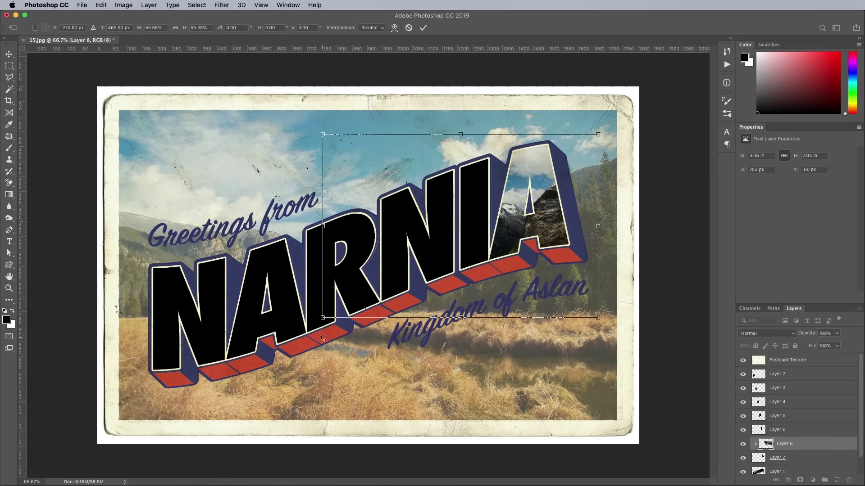
drag(322, 339, 337, 332)
drag(389, 287, 402, 289)
key(Return)
key(w)
key(super+Tab)
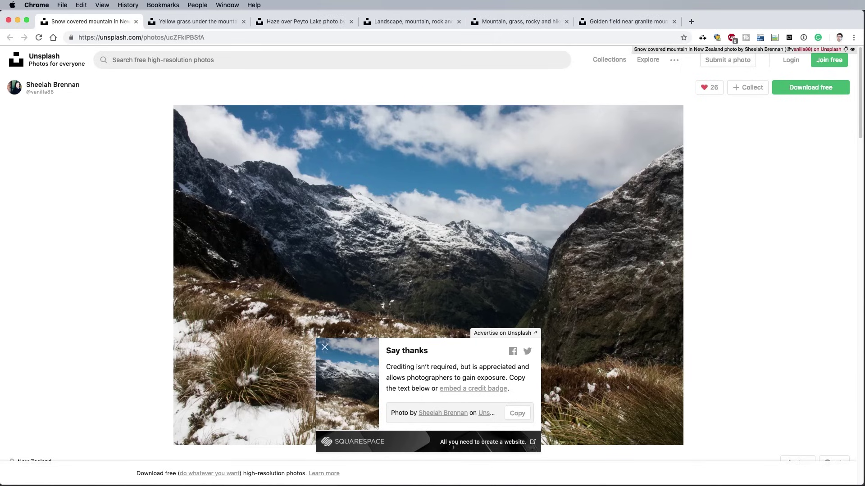
Copy the yellow grass photo from Chrome and paste it clipped to the I's layer.
click(212, 21)
right_click(388, 222)
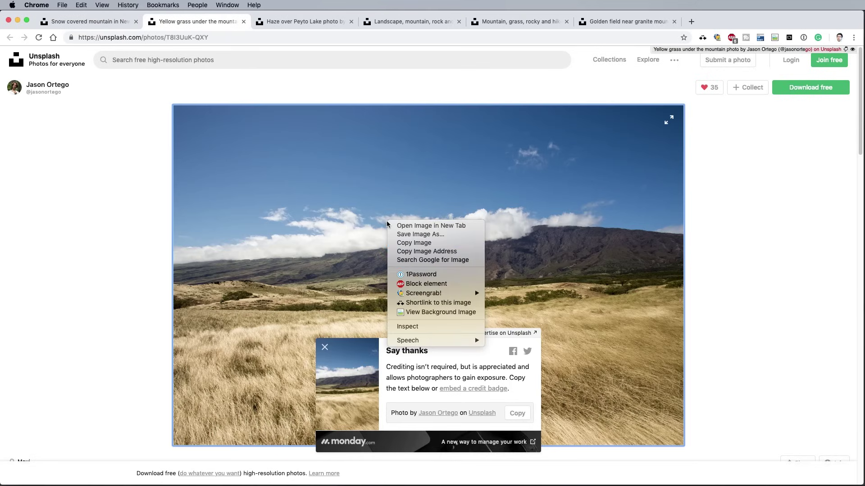
click(407, 246)
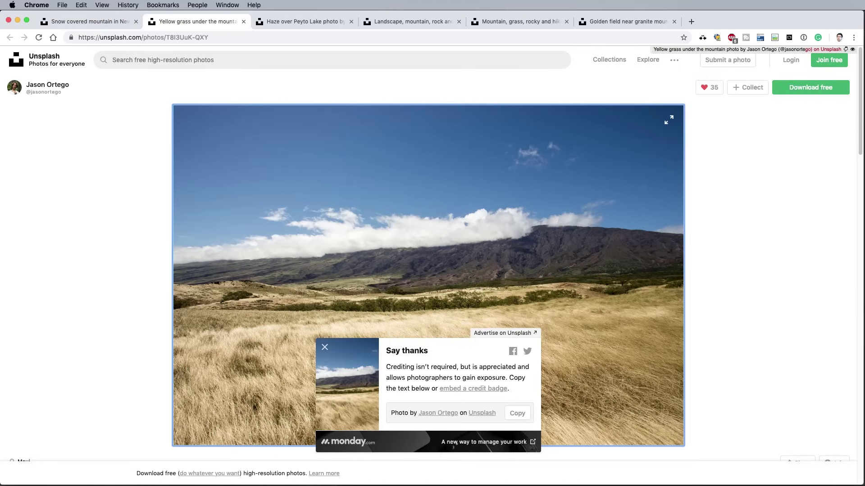
key(super+Tab)
click(821, 432)
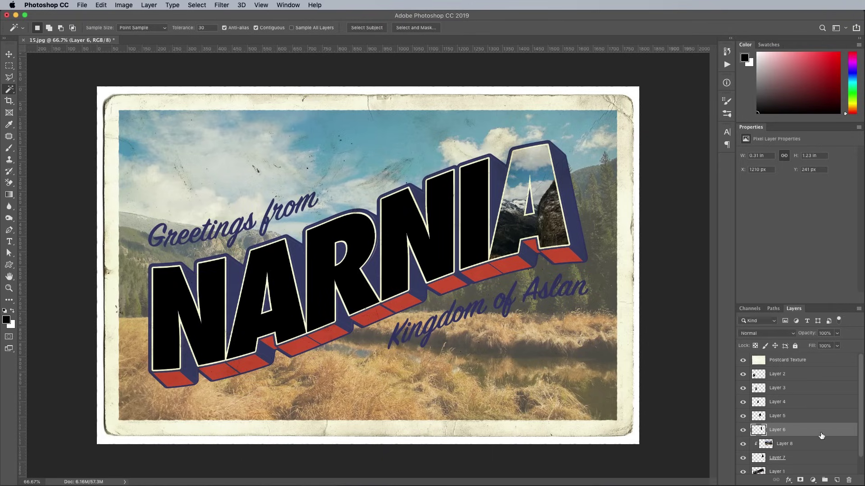
key(super+v)
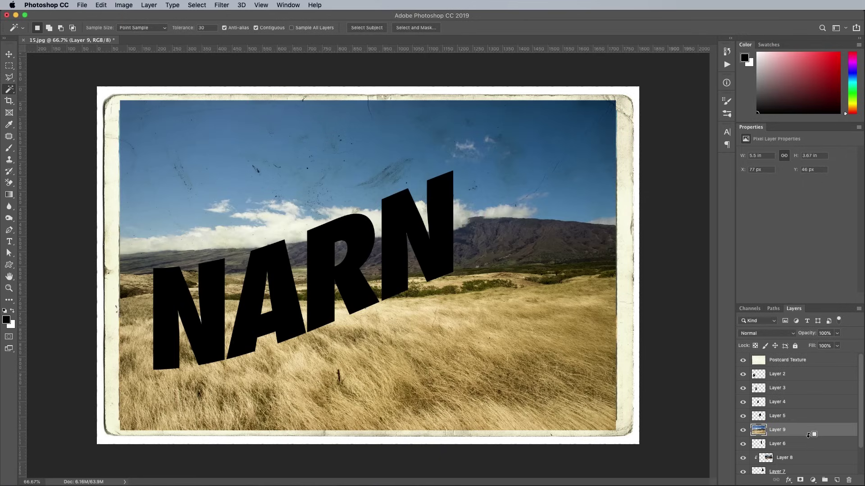
alt+click(809, 436)
Shrink and tilt the grass photo to fit inside the I.
key(super+t)
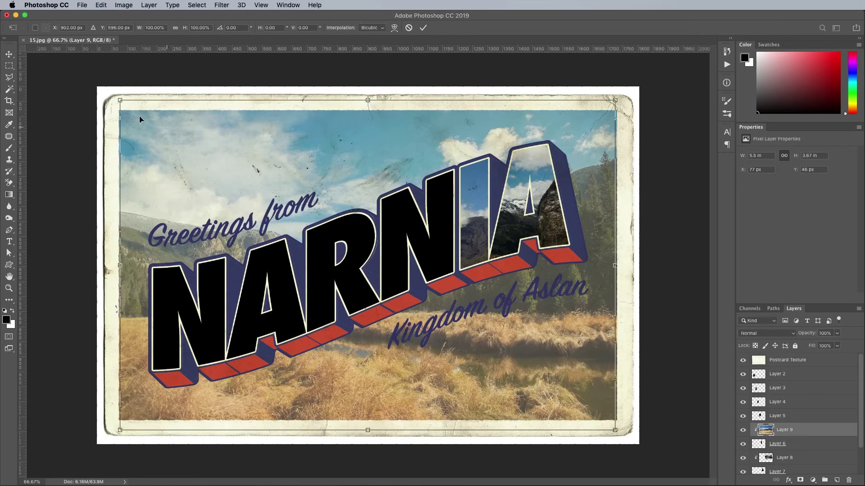
drag(616, 431, 592, 323)
key(Return)
key(super+t)
key(Return)
key(w)
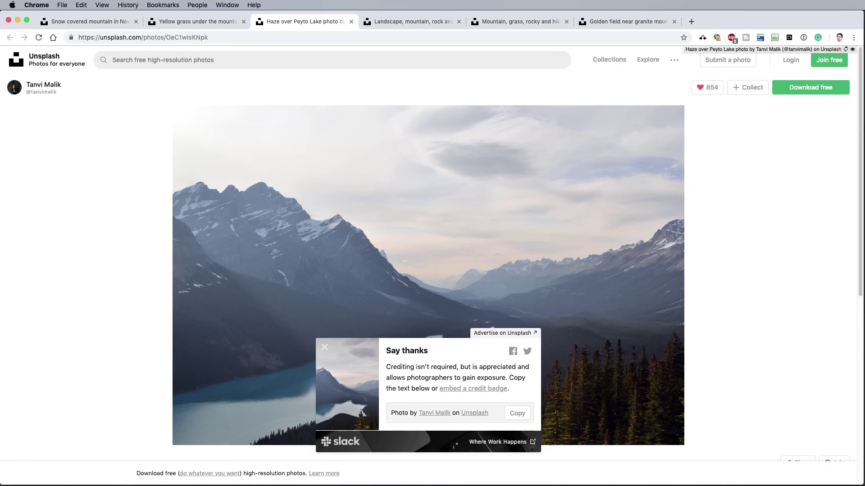
key(ctrl+Tab)
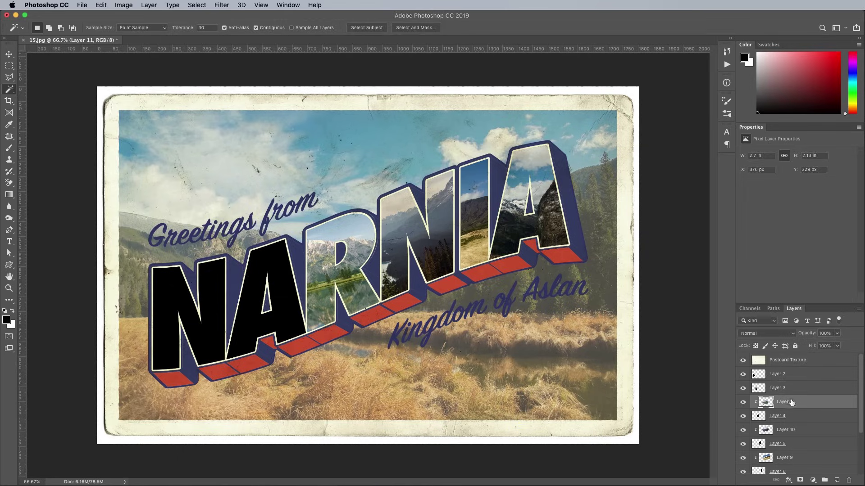
Bring up the image menu for the golden field photo in Chrome.
right_click(455, 196)
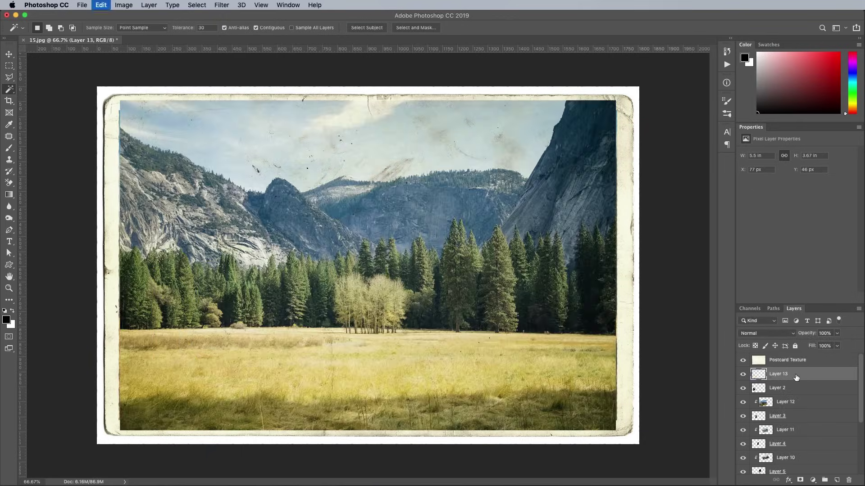